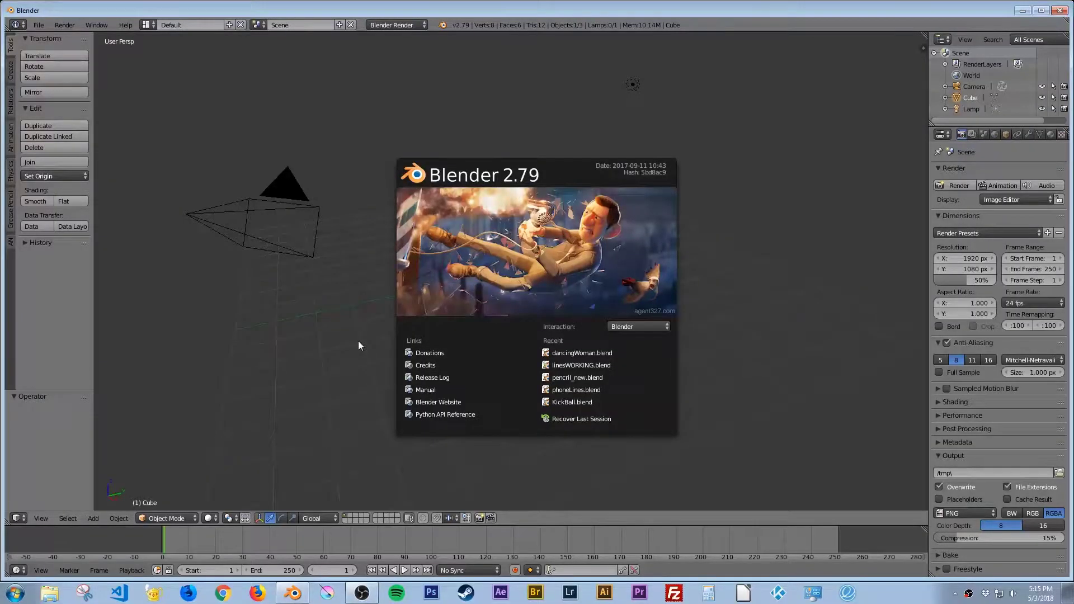
Switch the 3D viewport to the Video Sequence Editor, show both sequencer and preview, and enlarge the preview area.
{"action": "left_click", "coordinate": [335, 334]}
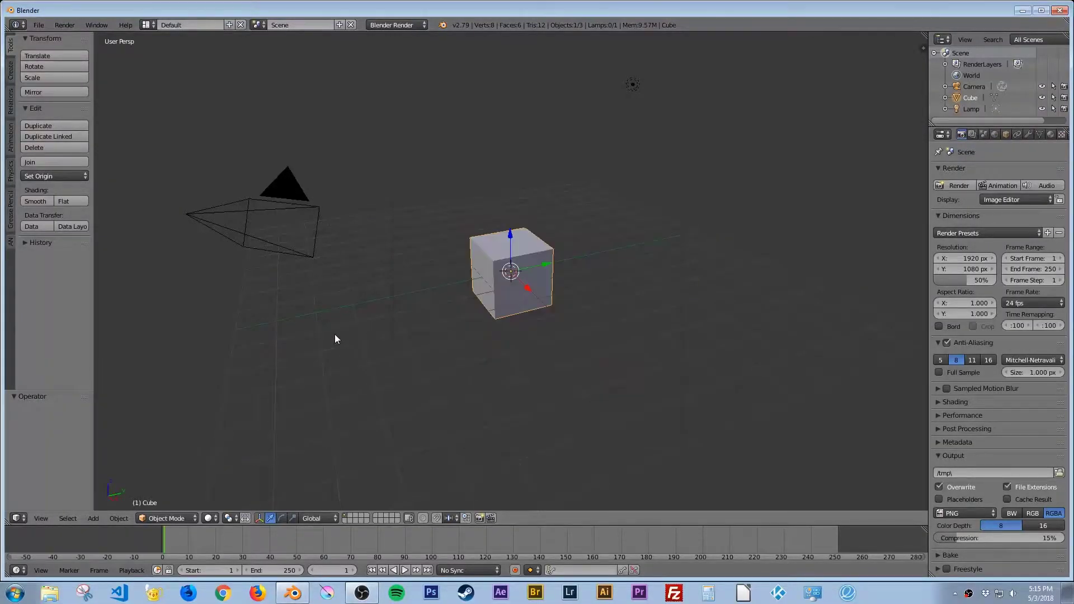
{"action": "left_click", "coordinate": [23, 520]}
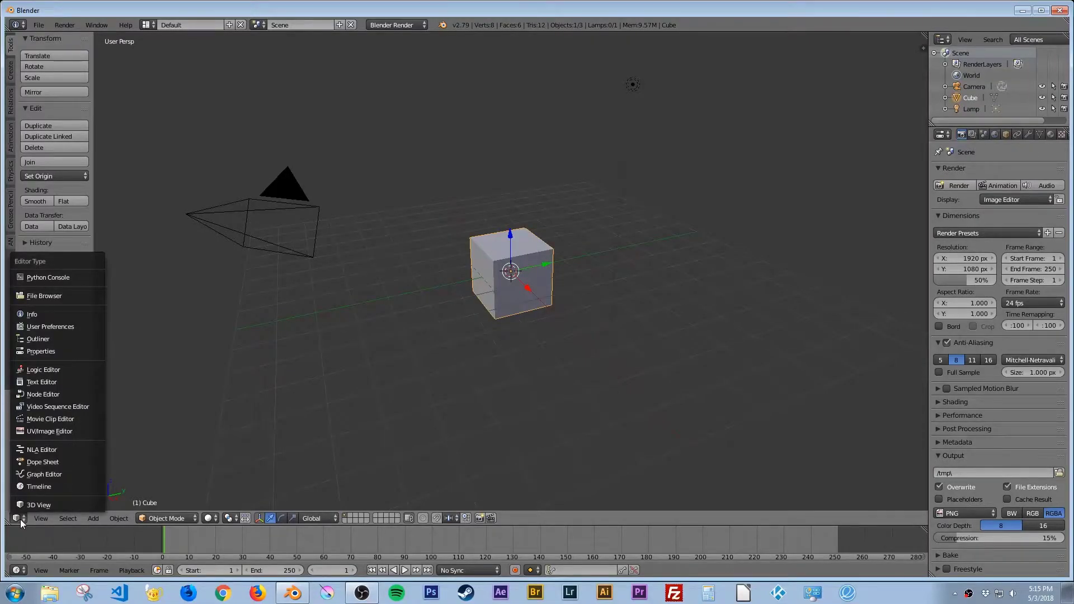
{"action": "left_click", "coordinate": [55, 408]}
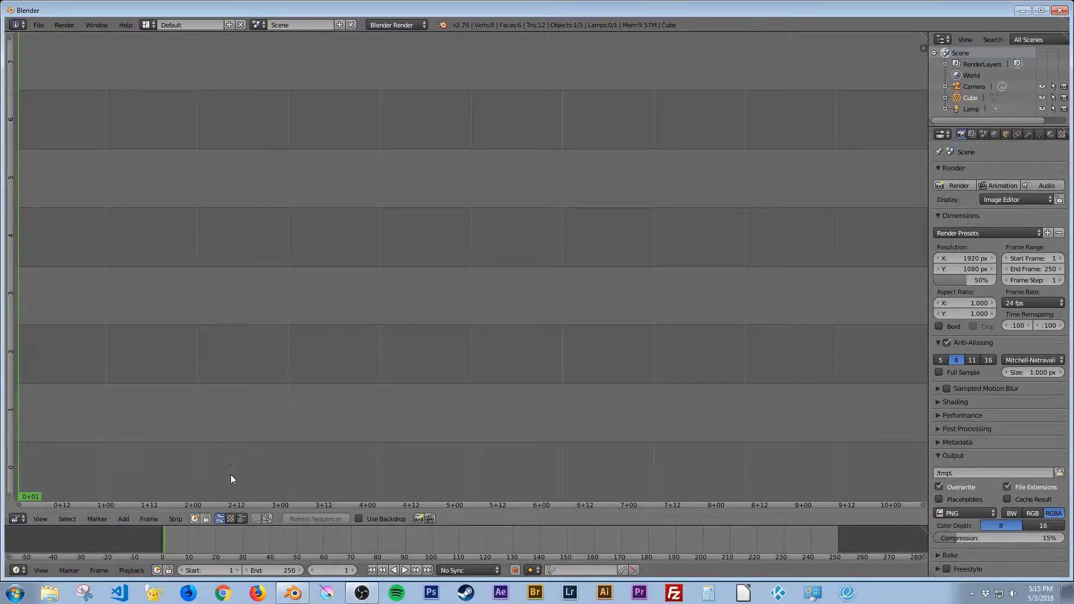
{"action": "left_click", "coordinate": [242, 519]}
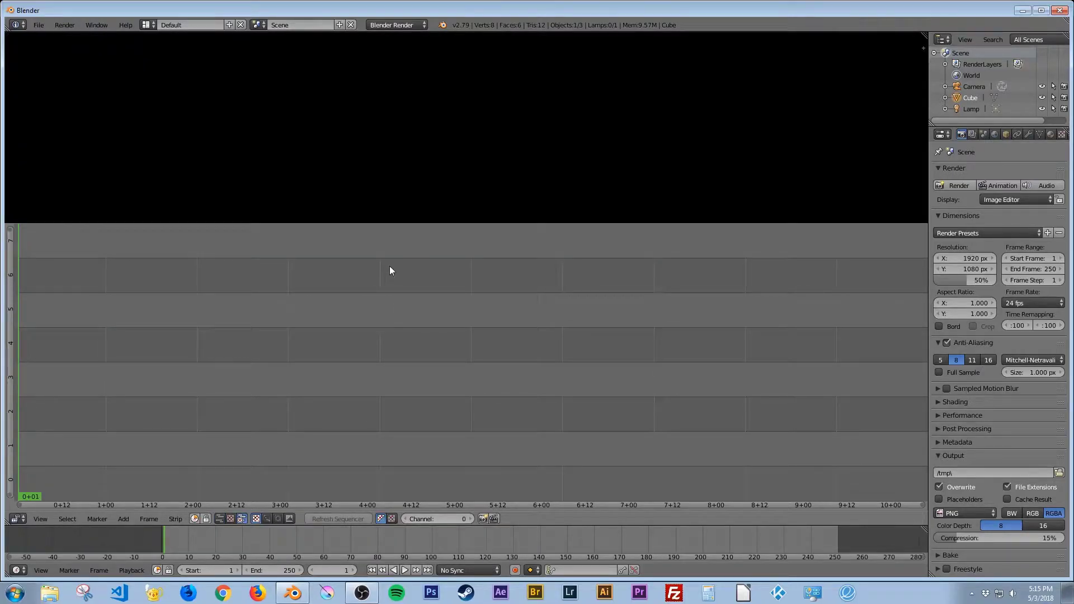
{"action": "left_click_drag", "start_coordinate": [398, 222], "coordinate": [400, 471]}
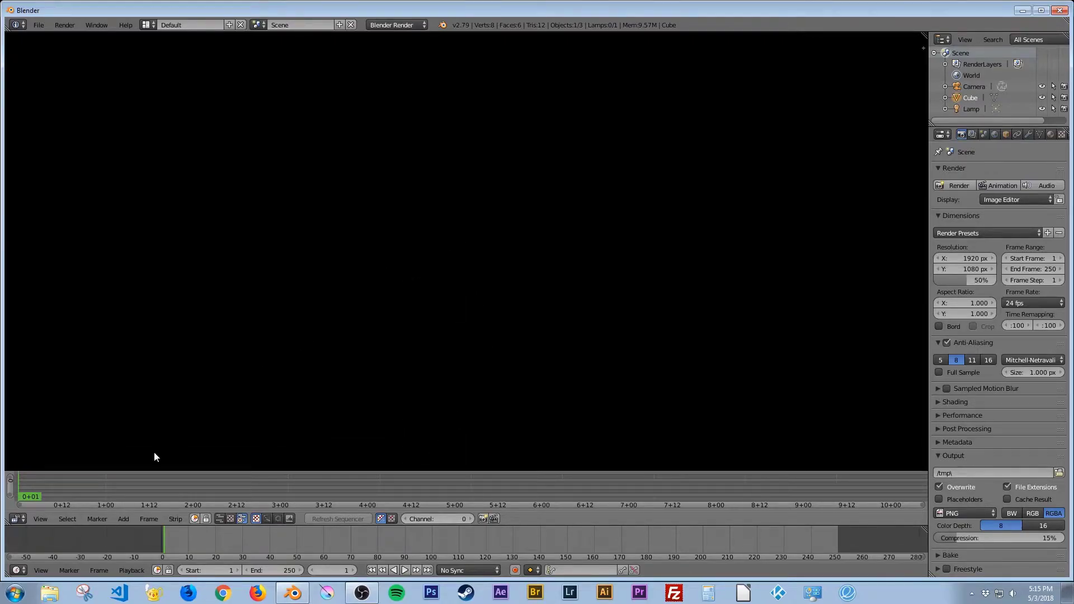
Add the movie Stock_Footage_Woman_Spinning0001-0250.mp4 from the Desktop folder as a strip in the sequencer.
{"action": "left_click", "coordinate": [125, 518]}
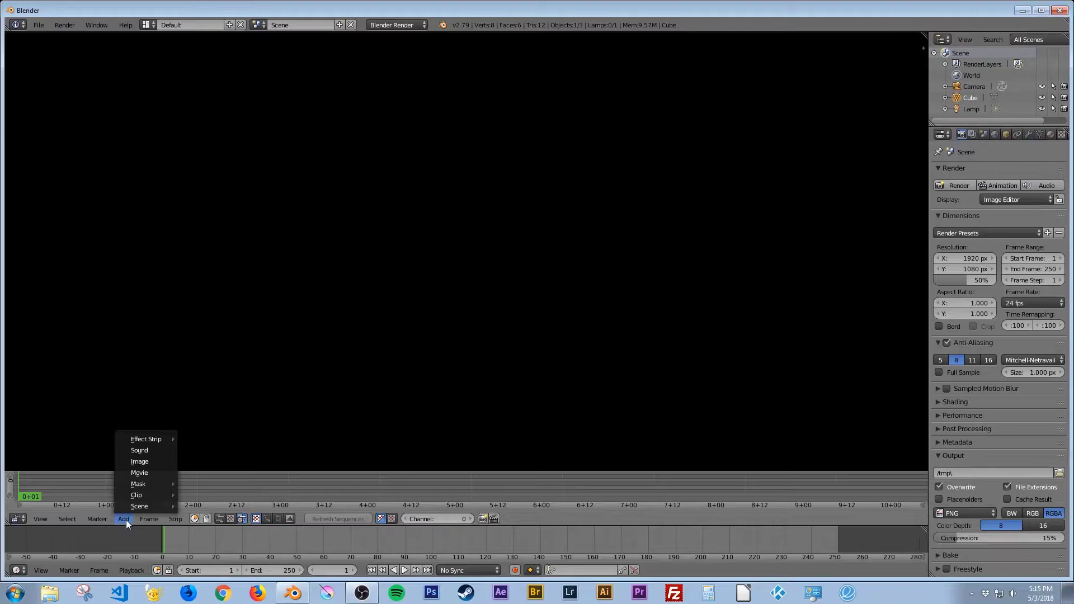
{"action": "left_click", "coordinate": [150, 473]}
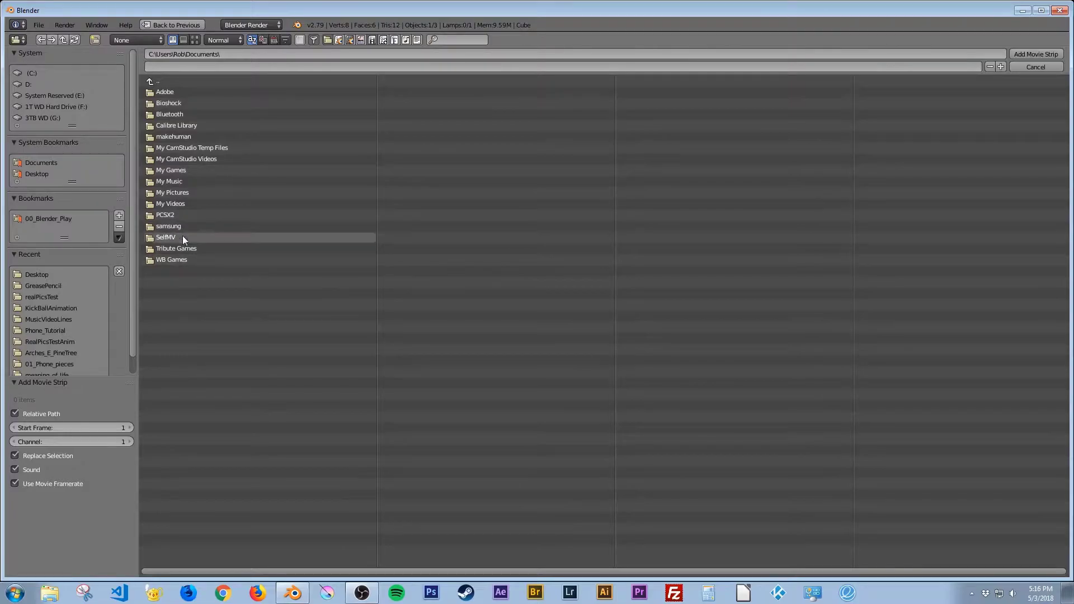
{"action": "left_click", "coordinate": [34, 173]}
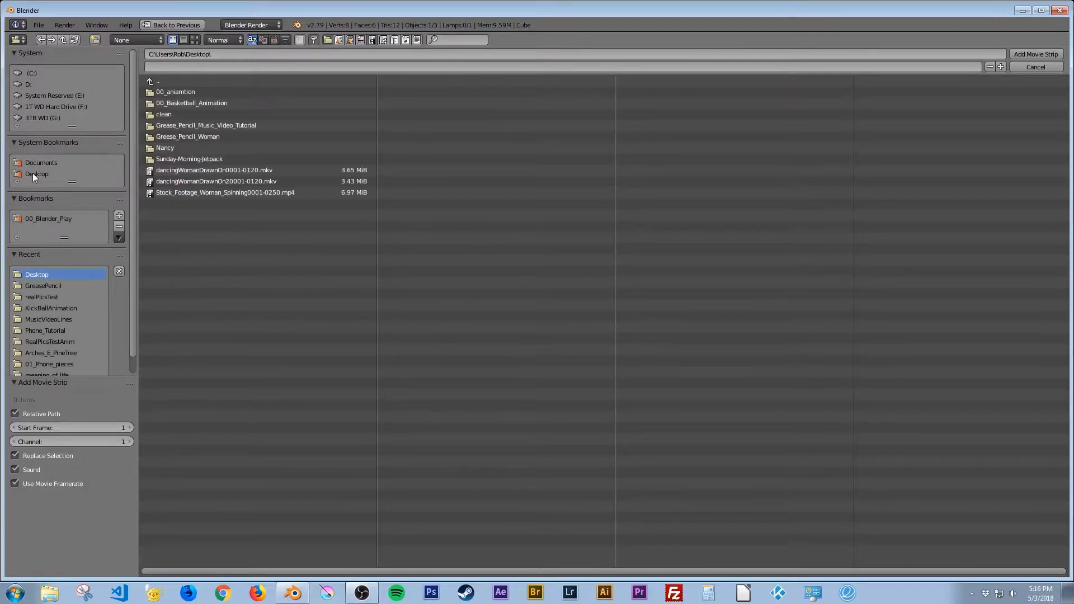
{"action": "double_click", "coordinate": [222, 192]}
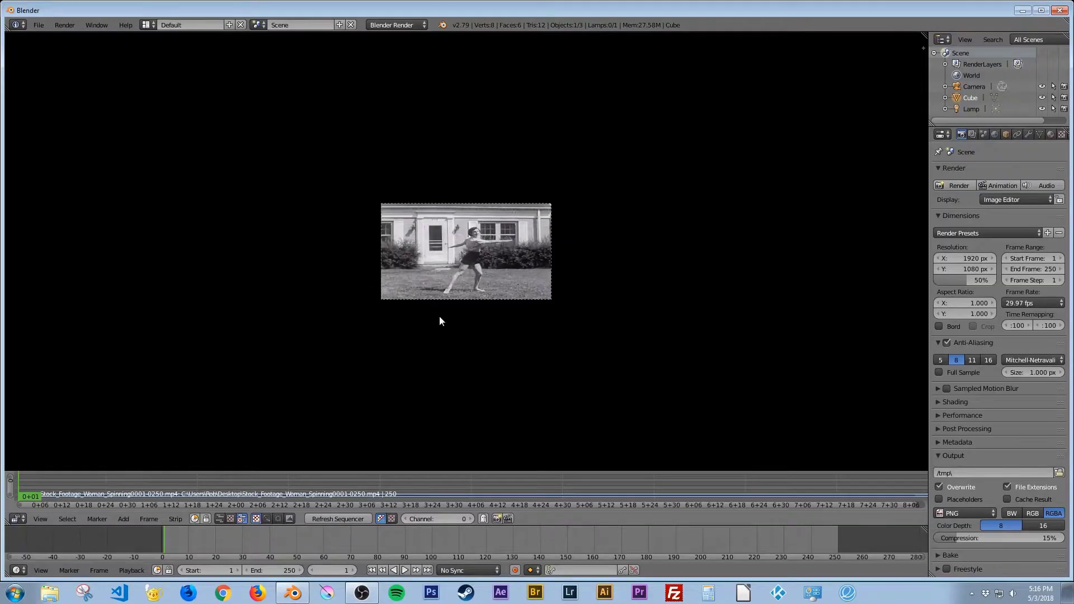
Set the render resolution percentage to 100% and fit the whole footage frame in the preview.
{"action": "scroll", "coordinate": [456, 325], "scroll_direction": "up", "scroll_amount": 6}
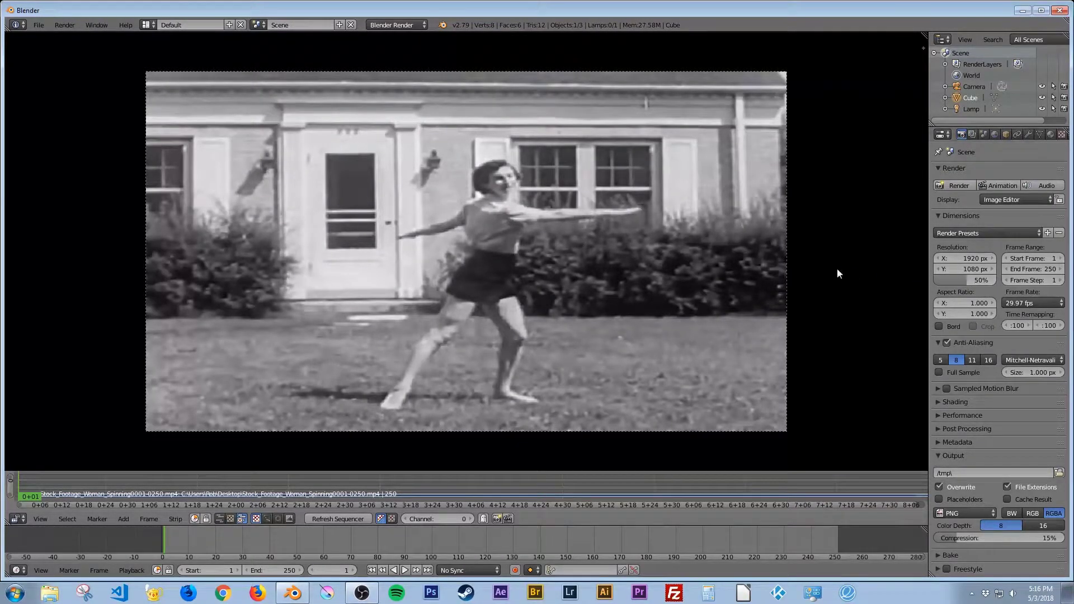
{"action": "left_click_drag", "start_coordinate": [964, 276], "coordinate": [1006, 276]}
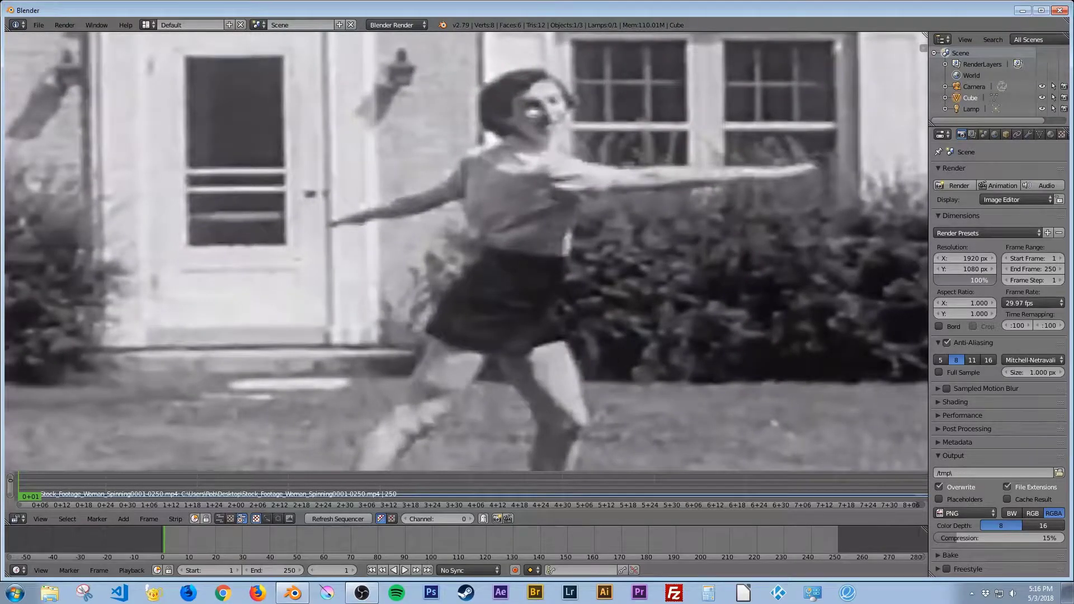
{"action": "key", "text": "Home"}
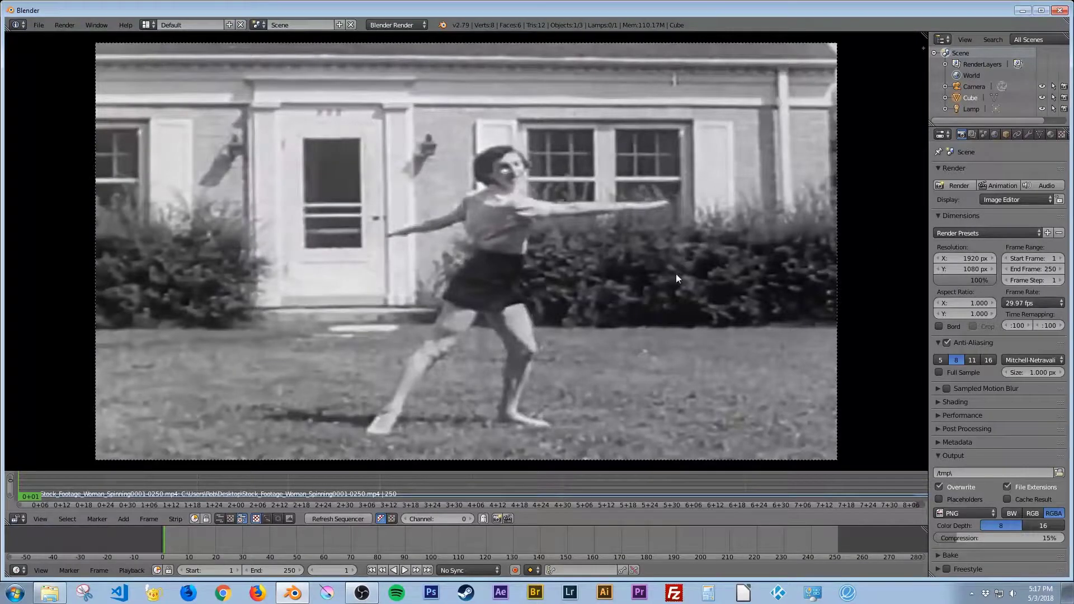
Show the strip's properties and create a new Grease Pencil layer for the sequencer preview.
{"action": "key", "text": "n"}
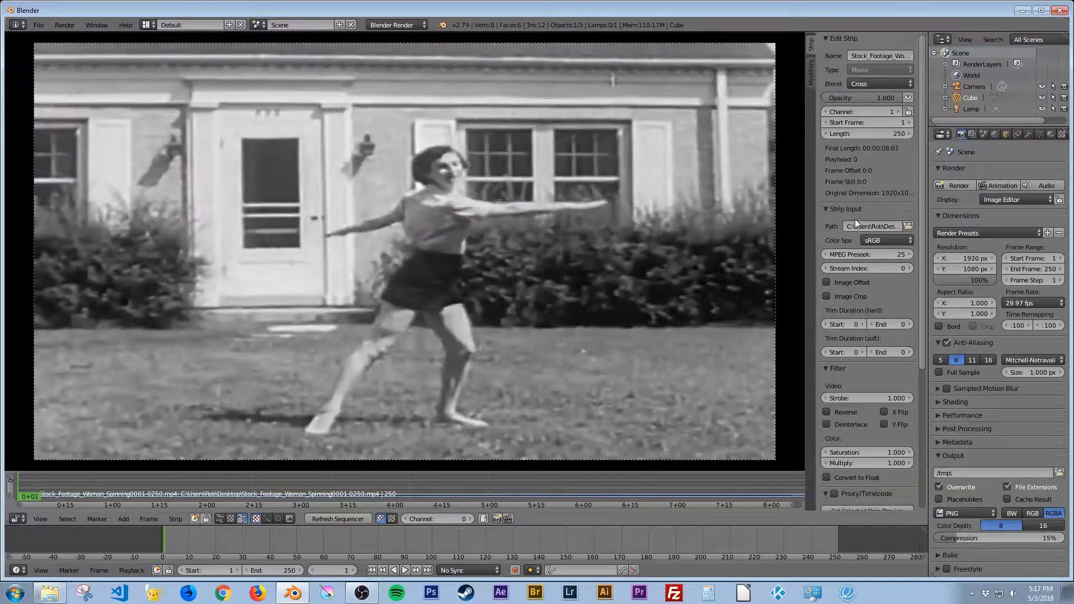
{"action": "scroll", "coordinate": [855, 219], "scroll_direction": "down", "scroll_amount": 9}
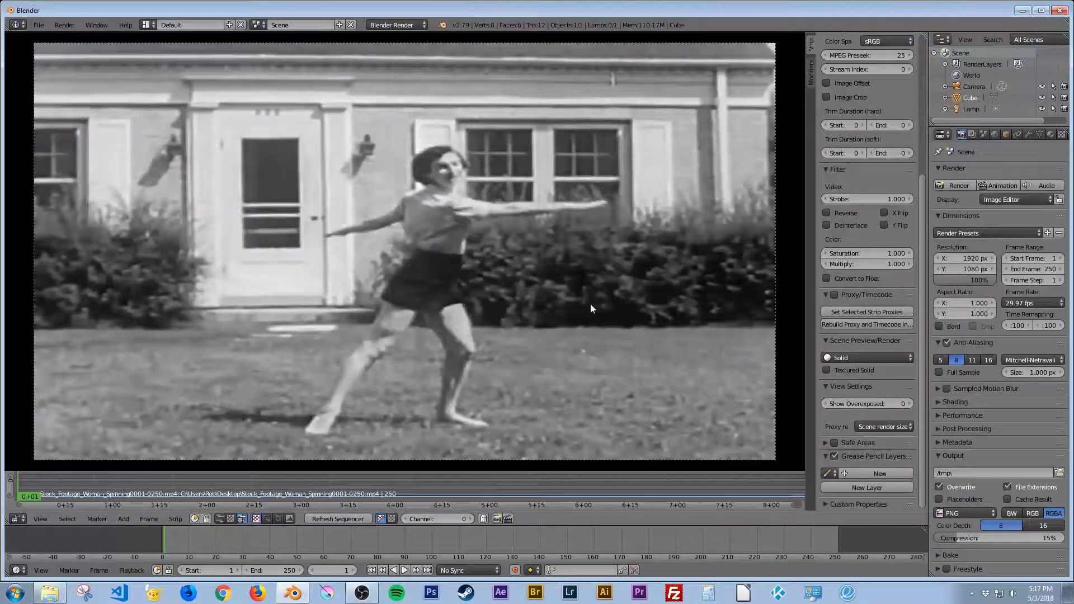
{"action": "left_click", "coordinate": [876, 488]}
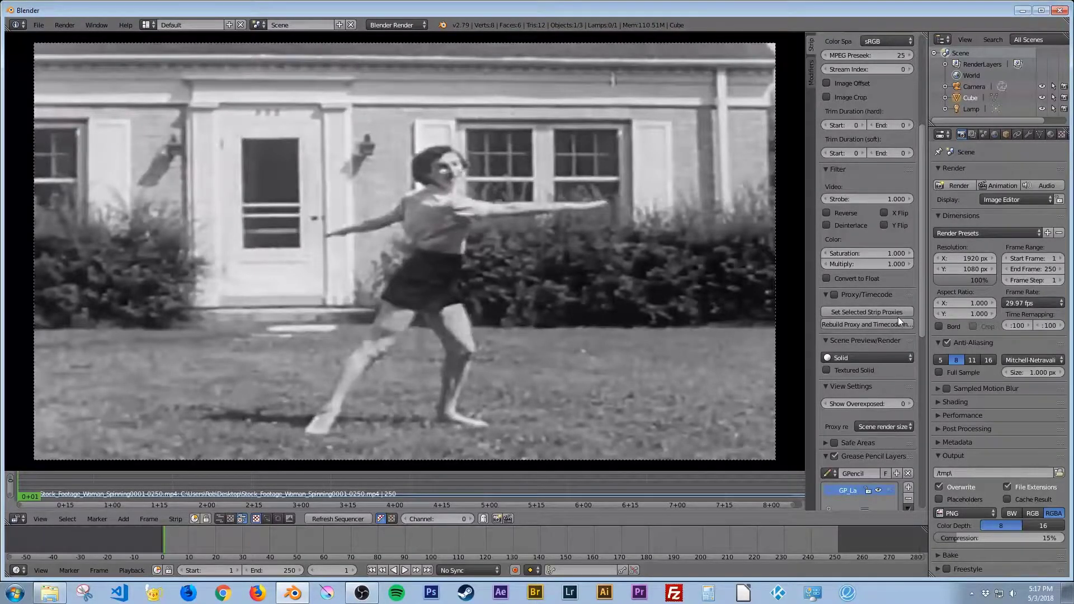
Draw a short, nearly vertical Grease Pencil test stroke in the black area just beyond the footage's right edge.
{"action": "scroll", "coordinate": [898, 317], "scroll_direction": "down", "scroll_amount": 4}
{"action": "scroll", "coordinate": [898, 317], "scroll_direction": "down", "scroll_amount": 8}
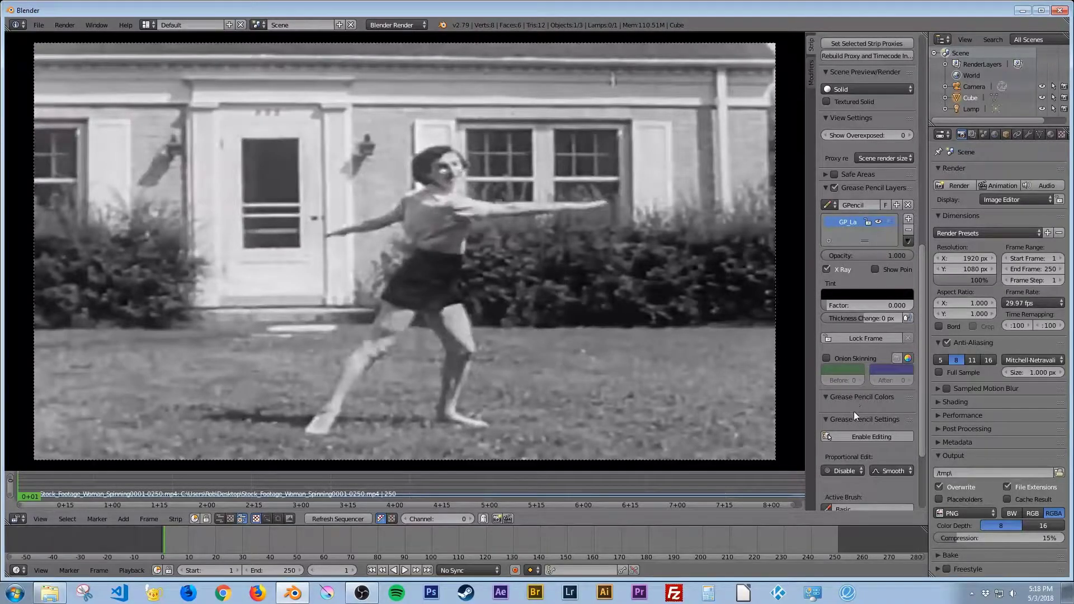
{"action": "scroll", "coordinate": [865, 397], "scroll_direction": "down", "scroll_amount": 5}
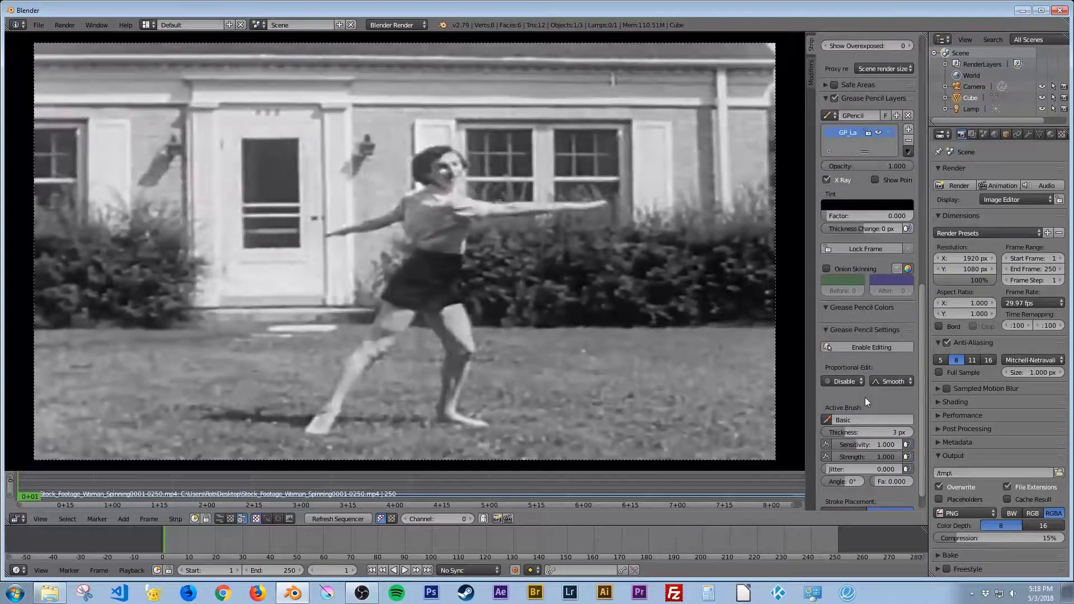
{"action": "scroll", "coordinate": [865, 397], "scroll_direction": "up", "scroll_amount": 2}
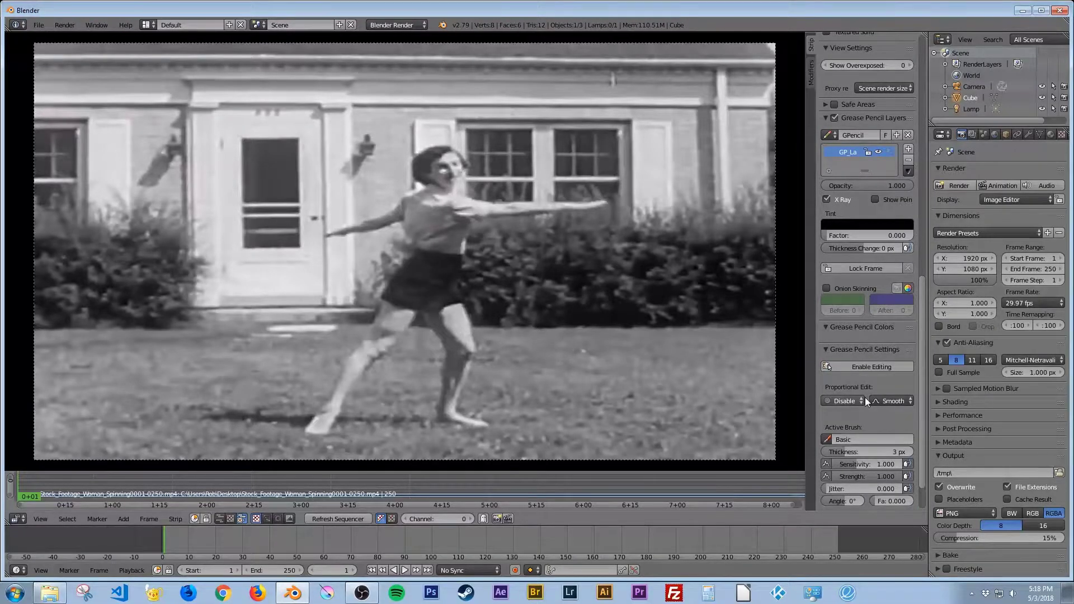
{"action": "scroll", "coordinate": [862, 387], "scroll_direction": "up", "scroll_amount": 1}
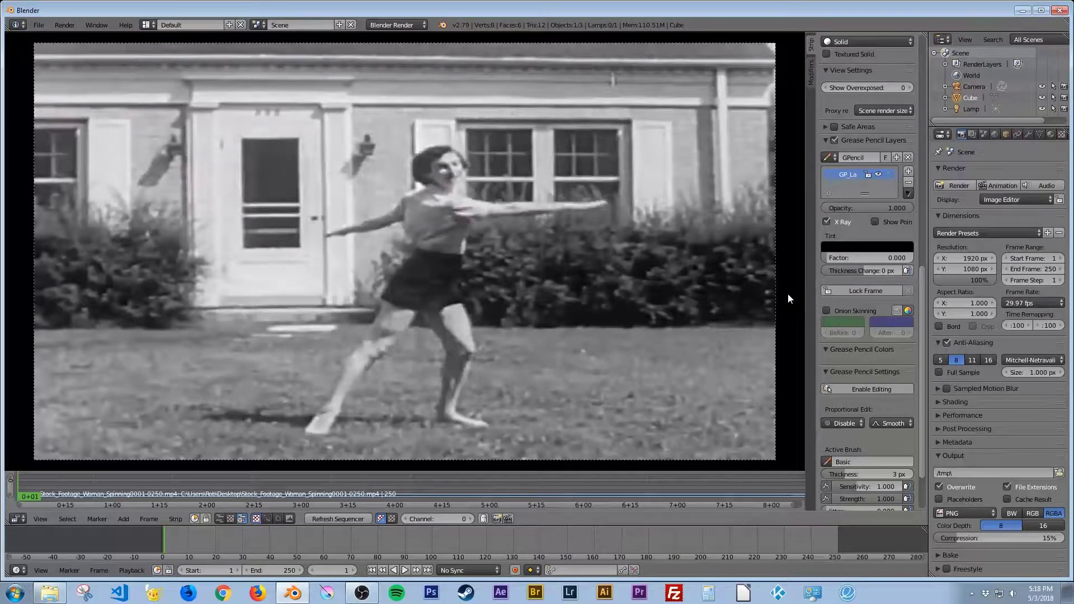
{"action": "left_click_drag", "start_coordinate": [789, 298], "coordinate": [795, 336]}
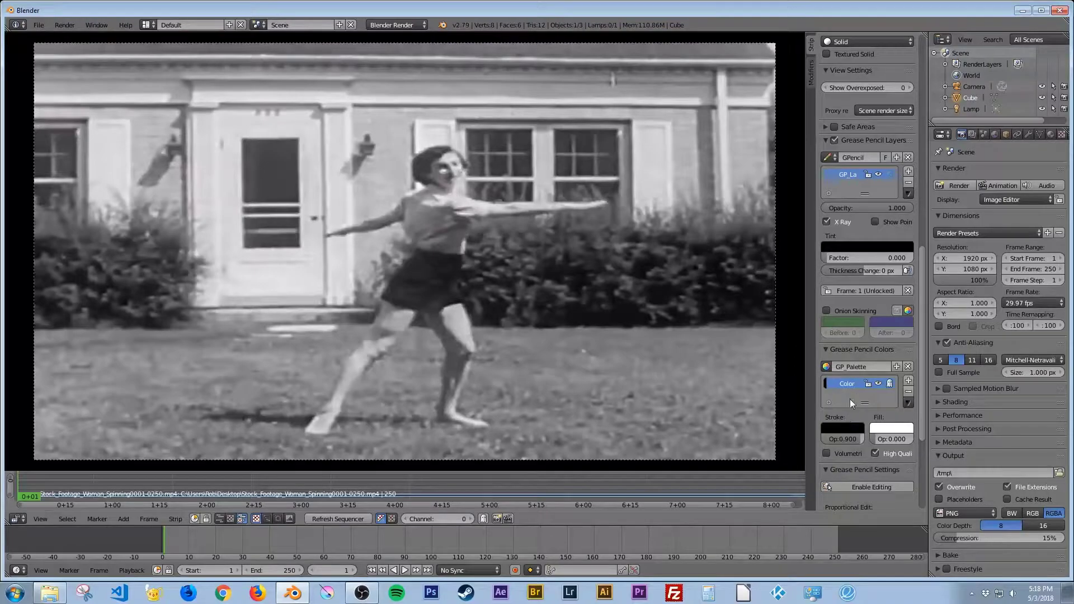
Set the Grease Pencil palette color's stroke to bright yellow with an opacity of 1.000.
{"action": "scroll", "coordinate": [861, 408], "scroll_direction": "down", "scroll_amount": 1}
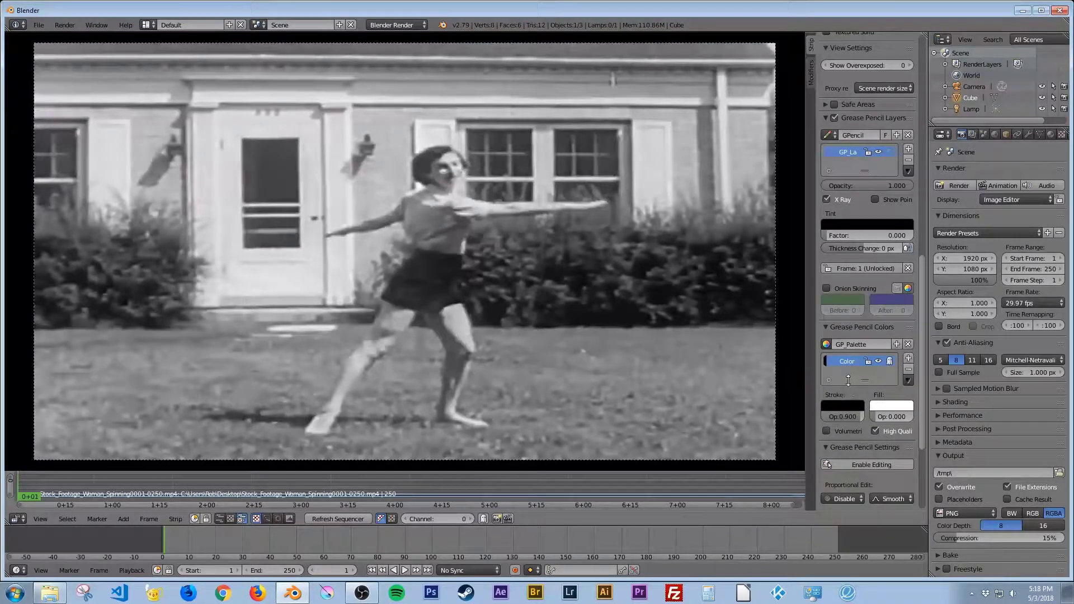
{"action": "scroll", "coordinate": [857, 405], "scroll_direction": "down", "scroll_amount": 2}
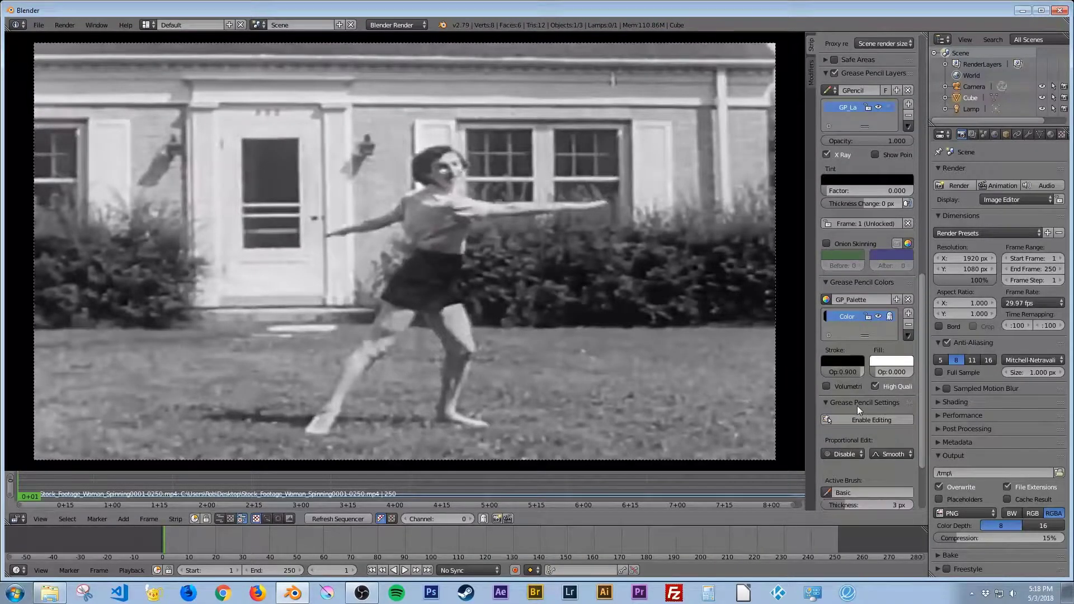
{"action": "left_click", "coordinate": [846, 360]}
{"action": "left_click_drag", "start_coordinate": [917, 292], "coordinate": [917, 213]}
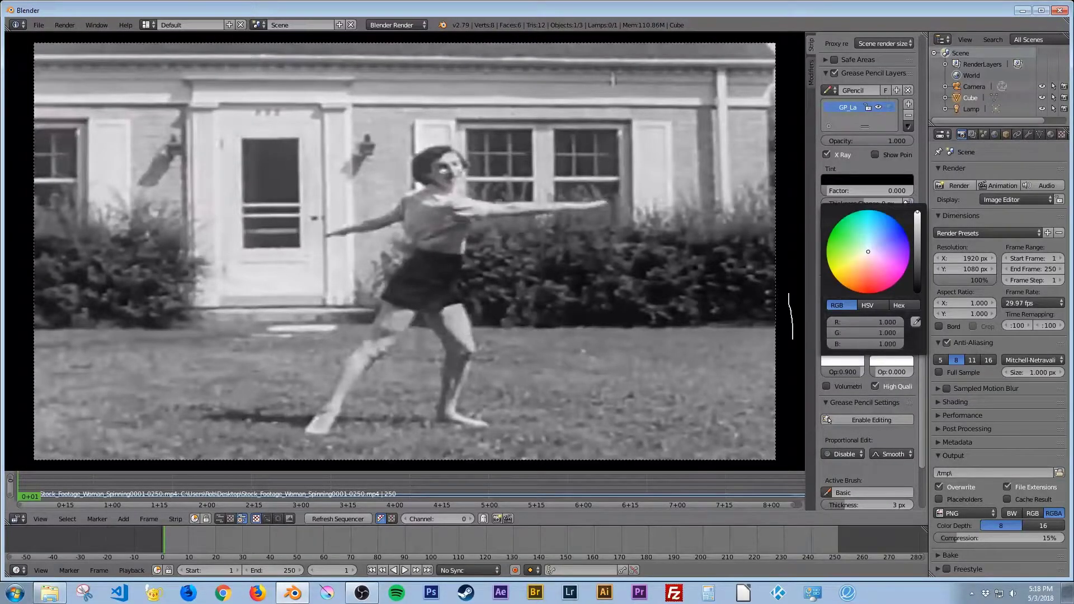
{"action": "left_click_drag", "start_coordinate": [883, 260], "coordinate": [830, 274]}
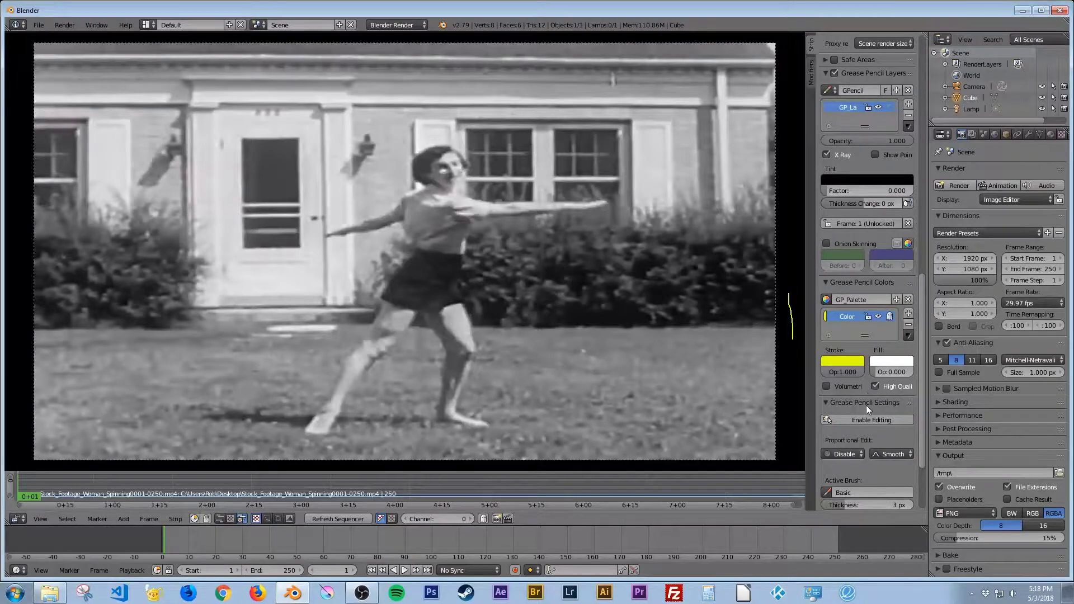
Set the Basic brush to 10 px thickness and 3.000 sensitivity, and draw a test stroke beside the footage's upper right.
{"action": "scroll", "coordinate": [866, 385], "scroll_direction": "down", "scroll_amount": 5}
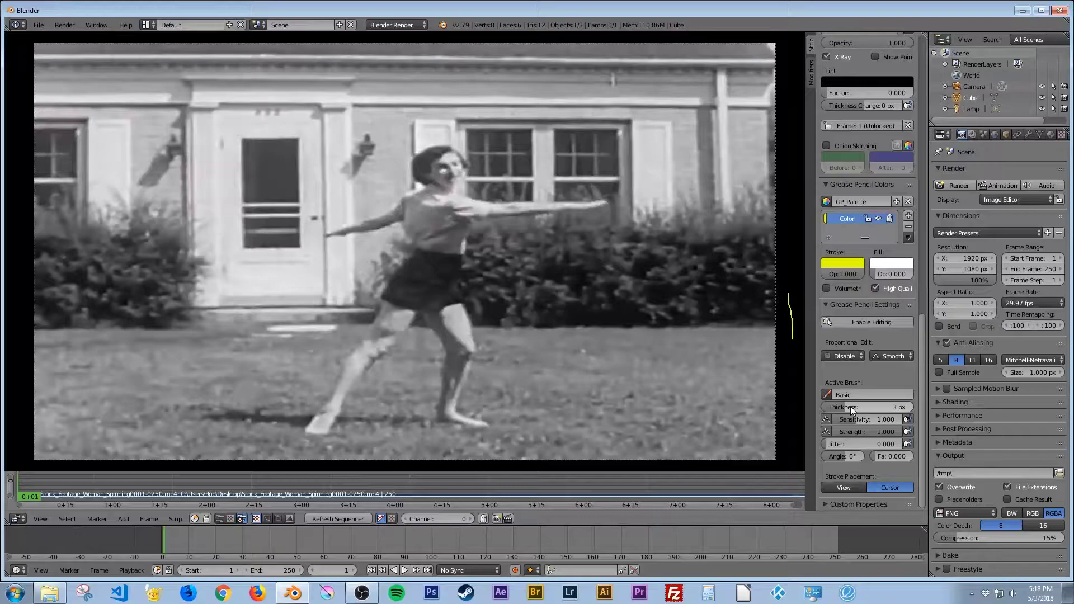
{"action": "left_click_drag", "start_coordinate": [851, 406], "coordinate": [903, 418]}
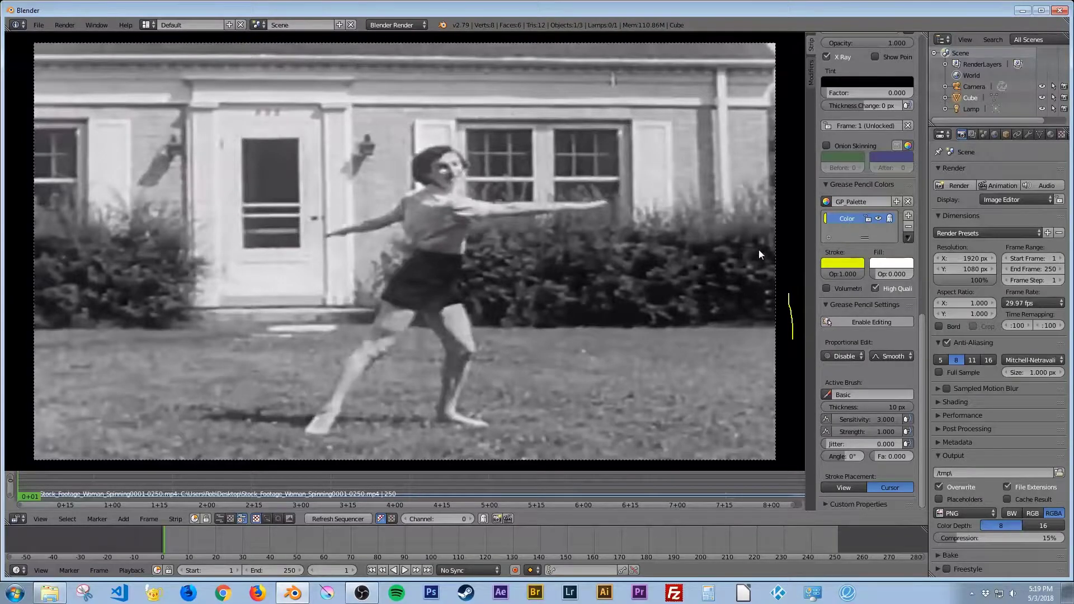
{"action": "scroll", "coordinate": [758, 250], "scroll_direction": "down", "scroll_amount": 1}
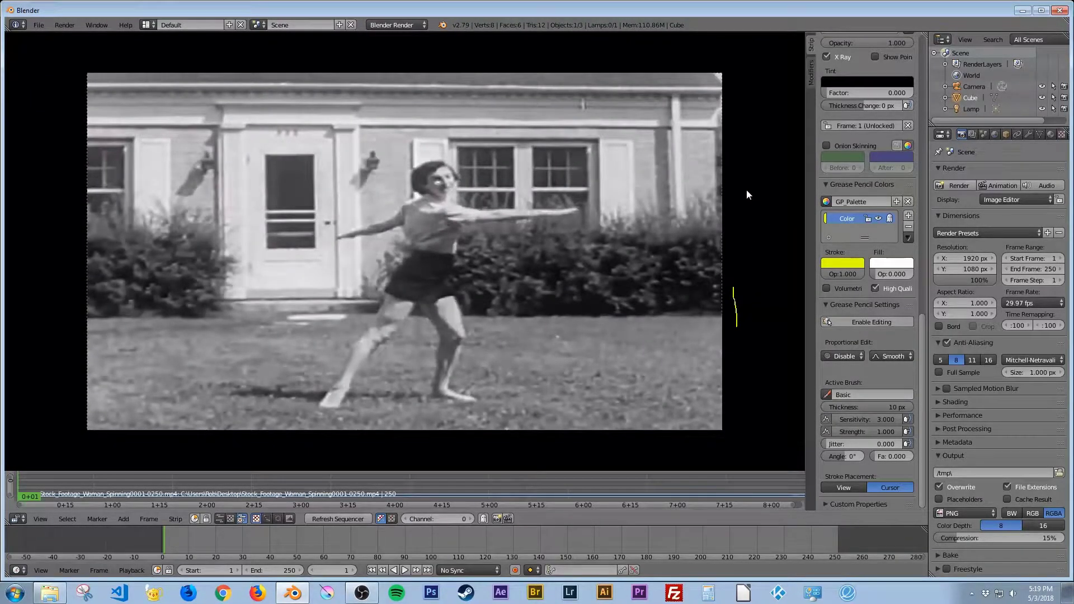
{"action": "mouse_move", "coordinate": [750, 189]}
{"action": "left_mouse_down"}
{"action": "mouse_move", "coordinate": [767, 276]}
{"action": "mouse_move", "coordinate": [767, 214]}
{"action": "left_mouse_up"}
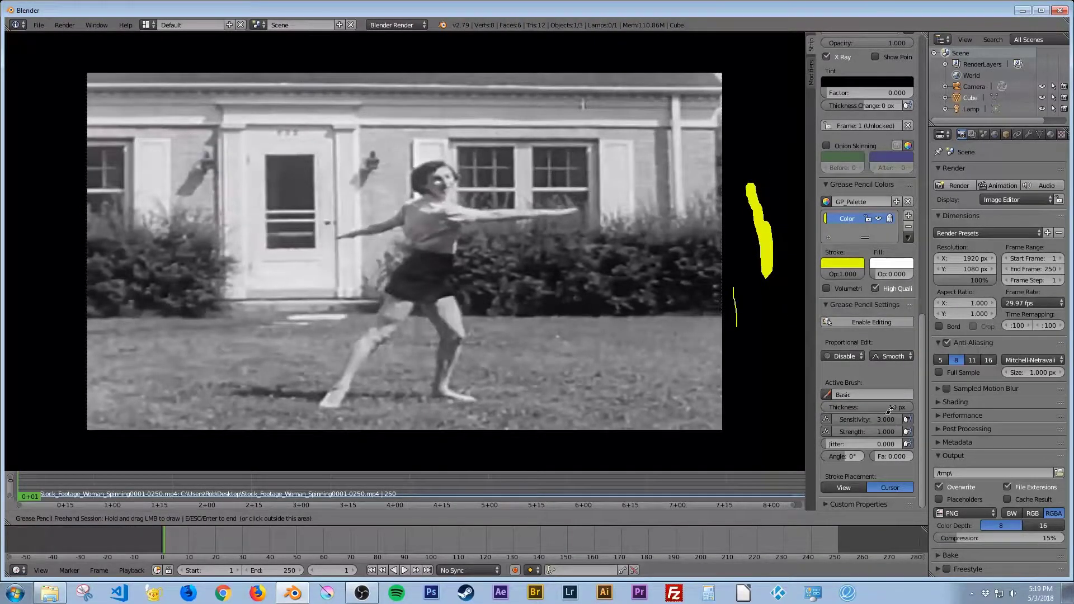
{"action": "left_click", "coordinate": [865, 378]}
Set the brush thickness to 8 px and draw another test stroke beside the footage's lower right.
{"action": "mouse_move", "coordinate": [887, 408]}
{"action": "left_mouse_down"}
{"action": "mouse_move", "coordinate": [866, 408]}
{"action": "mouse_move", "coordinate": [878, 409]}
{"action": "left_mouse_up"}
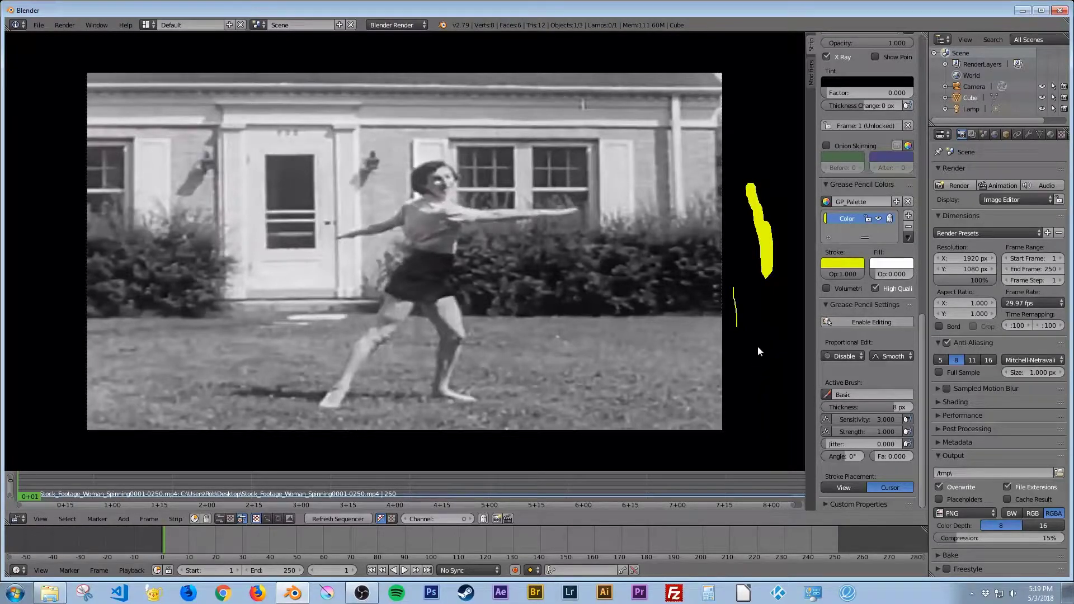
{"action": "left_click_drag", "start_coordinate": [756, 342], "coordinate": [766, 414]}
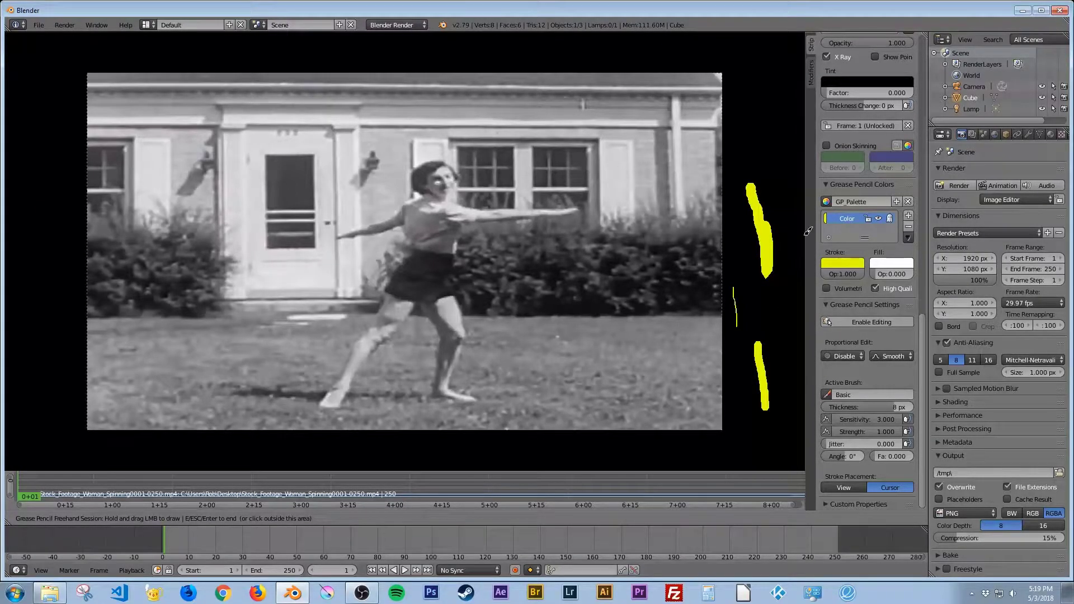
{"action": "left_click", "coordinate": [838, 144]}
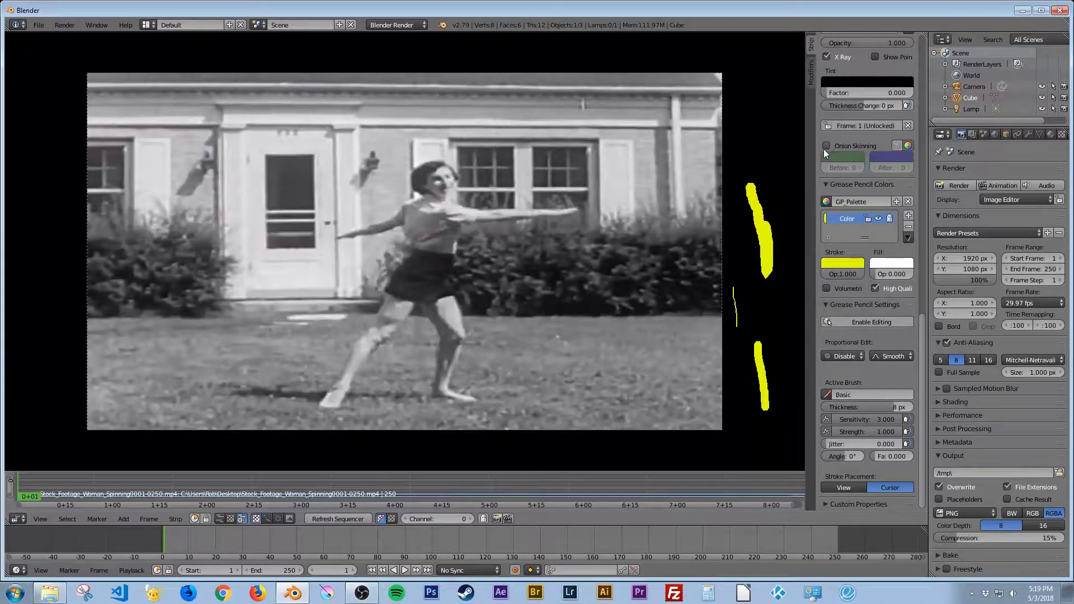
Enable onion skinning on the Grease Pencil layer with 2 frames before and 2 frames after.
{"action": "left_click", "coordinate": [826, 146]}
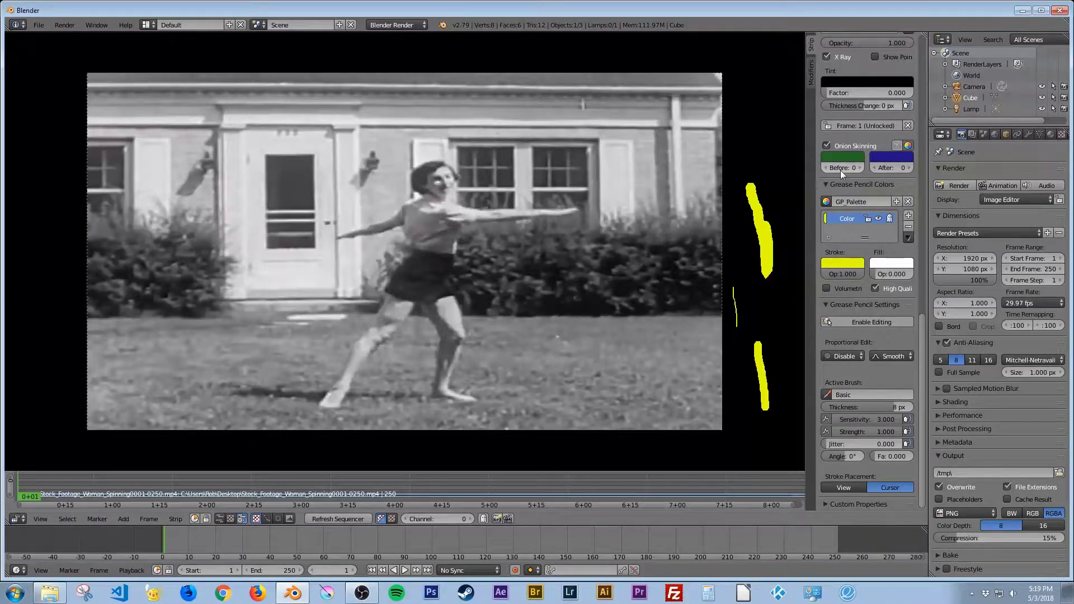
{"action": "left_click", "coordinate": [859, 167]}
{"action": "left_click", "coordinate": [859, 167]}
{"action": "left_click", "coordinate": [910, 168]}
{"action": "left_click", "coordinate": [911, 168]}
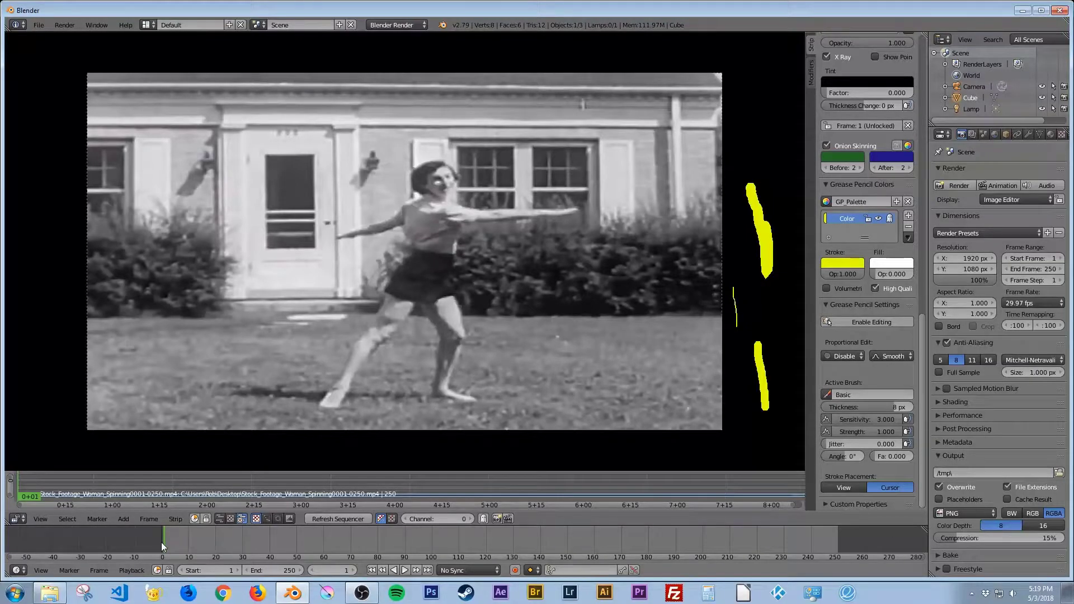
Play a short part of the footage, stop playback, and move the playhead to frame 3.
{"action": "key", "text": "alt+a"}
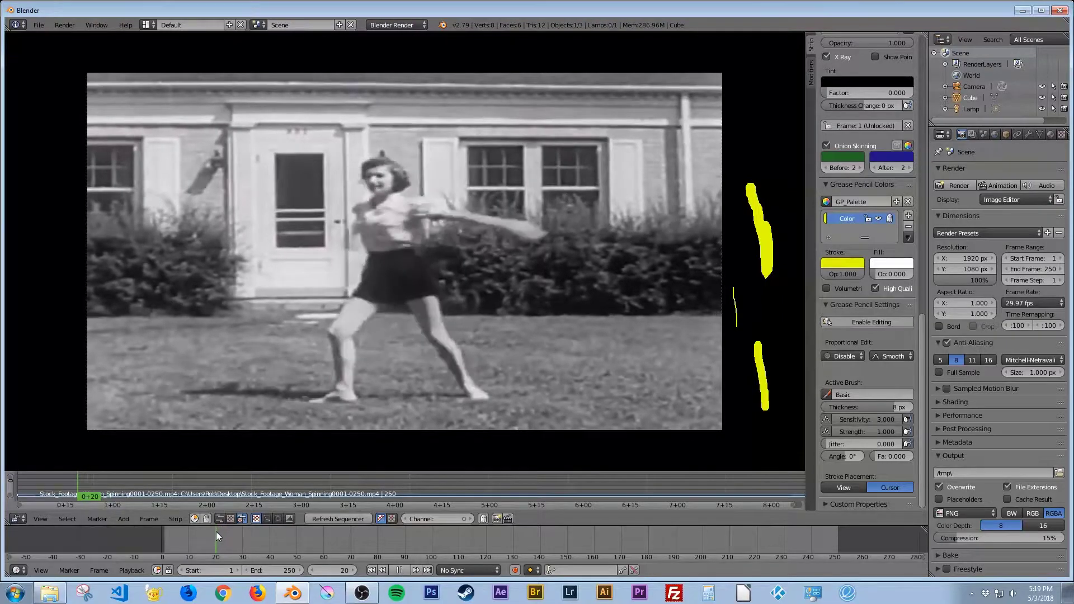
{"action": "key", "text": "alt+a"}
{"action": "left_click", "coordinate": [169, 533]}
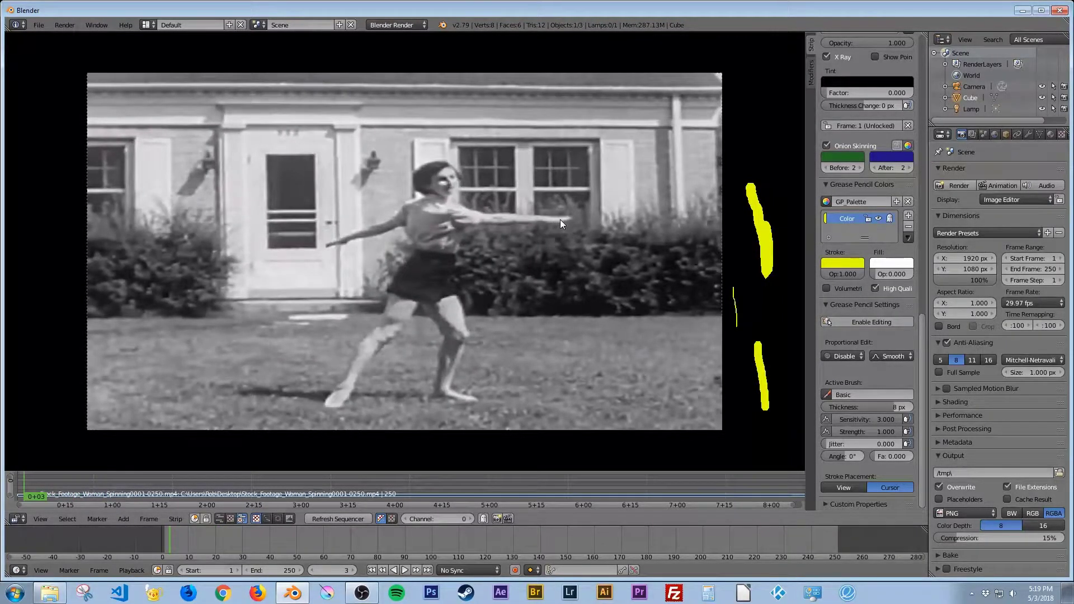
Play and scrub through the footage to study the woman's spin, and return the playhead to frame 1.
{"action": "key", "text": "alt+a"}
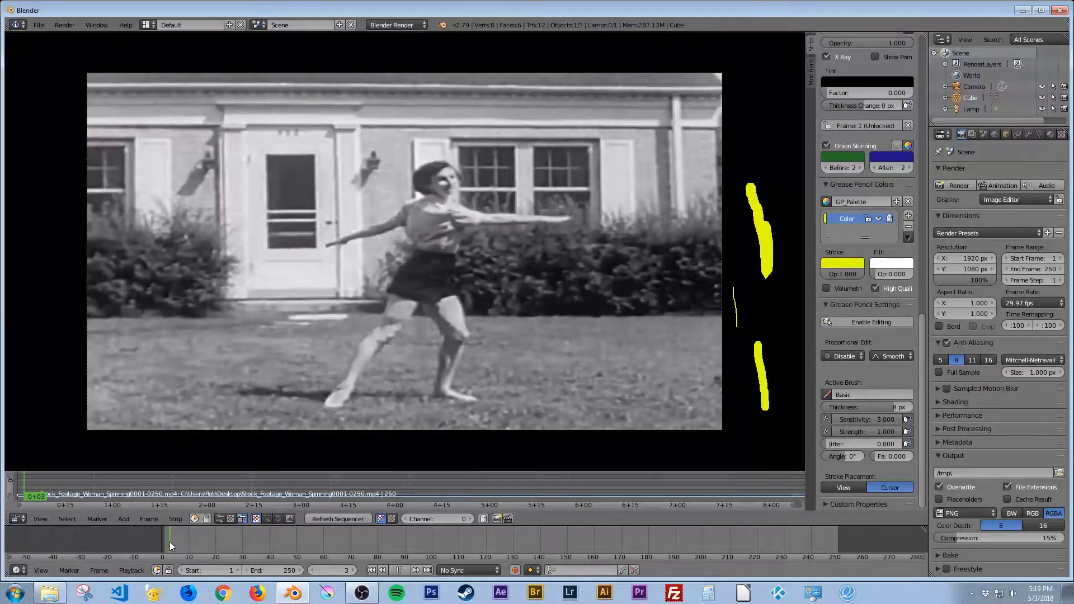
{"action": "left_click_drag", "start_coordinate": [200, 539], "coordinate": [215, 536]}
{"action": "key", "text": "alt+a"}
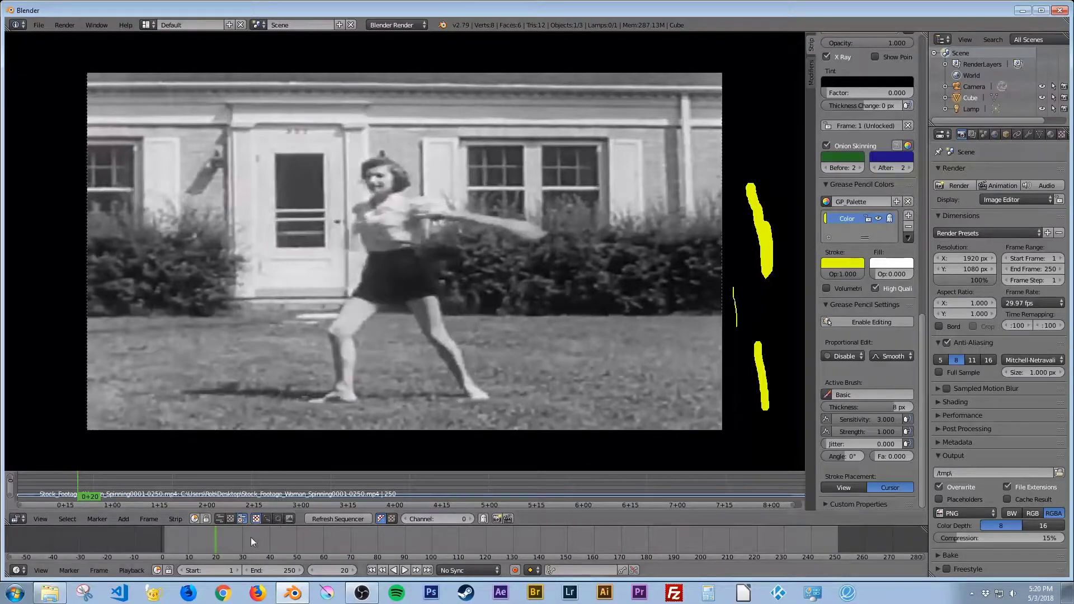
{"action": "key", "text": "alt+a"}
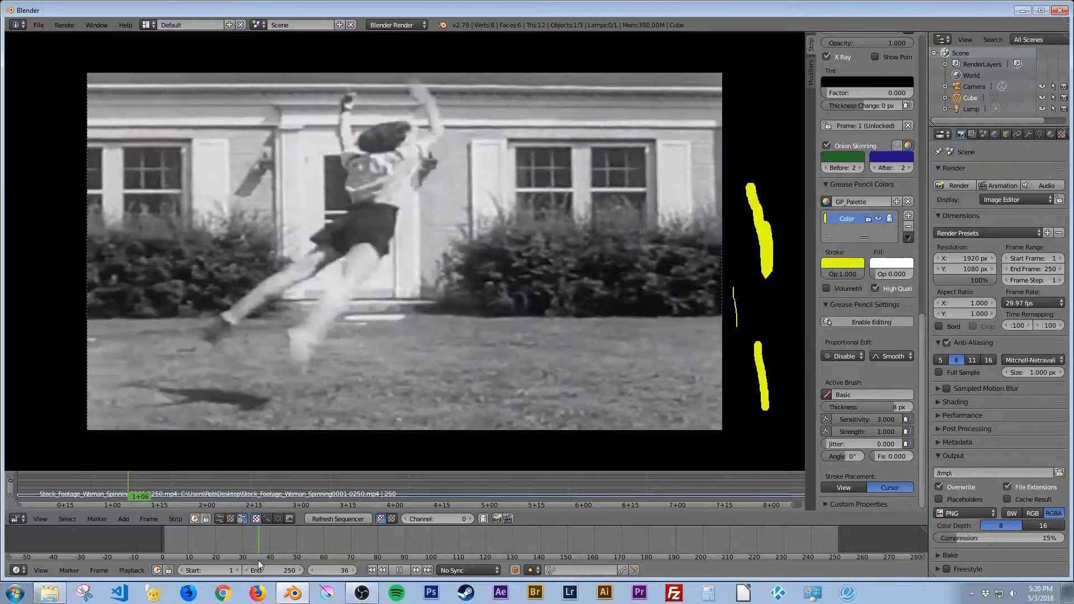
{"action": "left_click", "coordinate": [250, 558]}
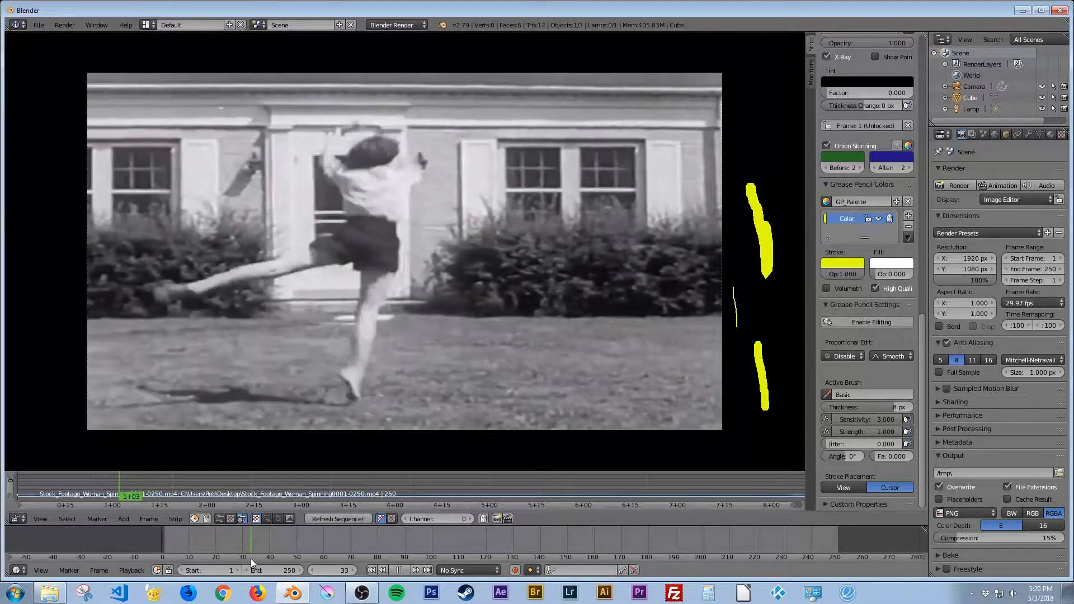
{"action": "key", "text": "alt+a"}
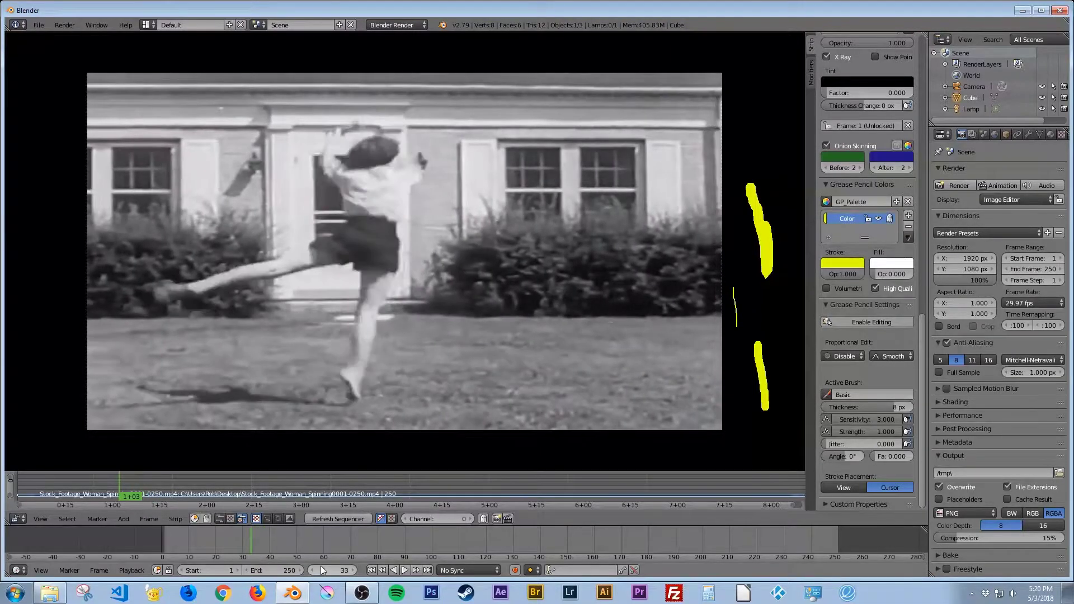
{"action": "left_click", "coordinate": [371, 570]}
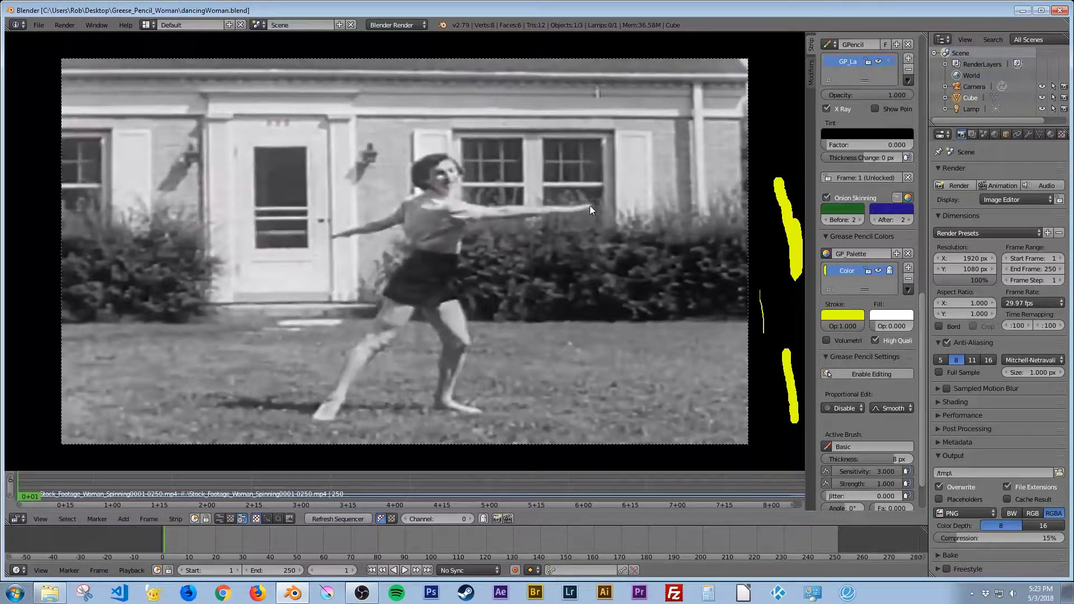
Draw a yellow dot on the woman's outstretched right-hand fingertips in frame 1, and advance to frame 2 with a closer view.
{"action": "left_click_drag", "start_coordinate": [585, 209], "coordinate": [586, 209]}
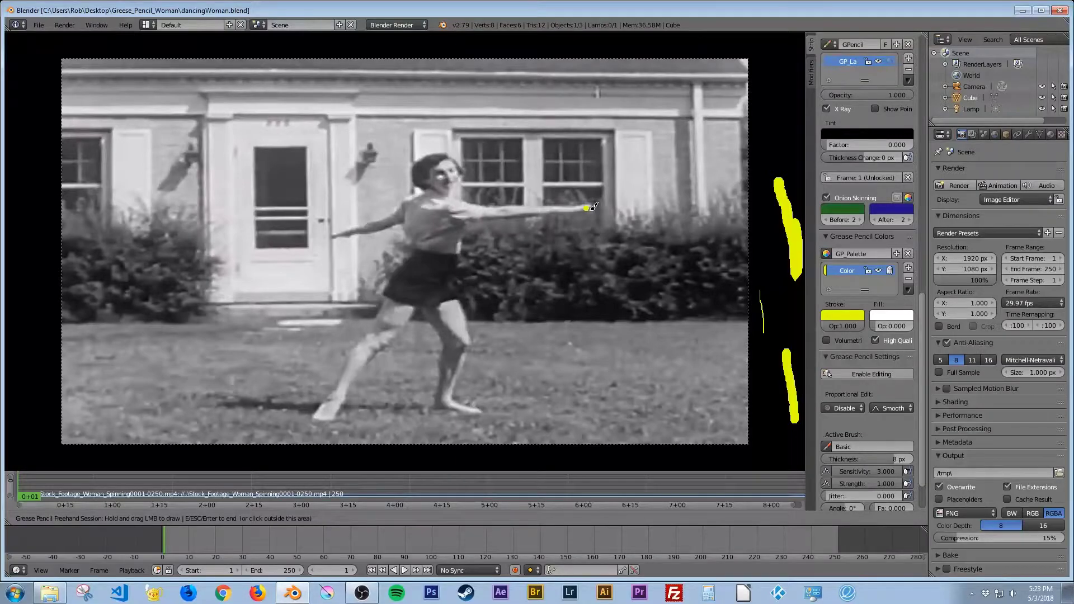
{"action": "key", "text": "Right"}
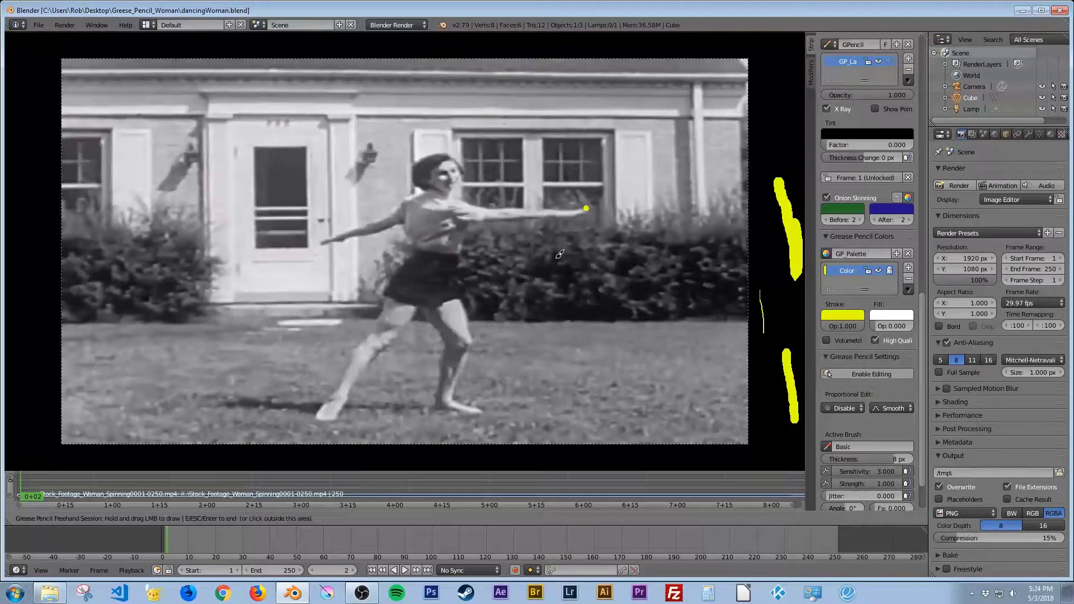
{"action": "scroll", "coordinate": [595, 204], "scroll_direction": "up", "scroll_amount": 1}
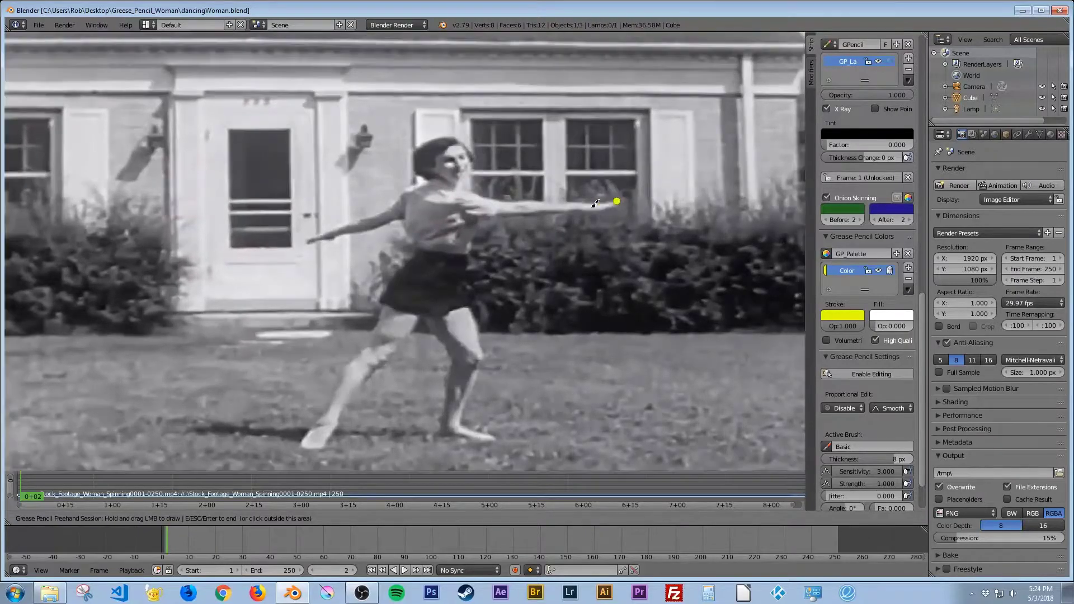
{"action": "scroll", "coordinate": [595, 204], "scroll_direction": "up", "scroll_amount": 2}
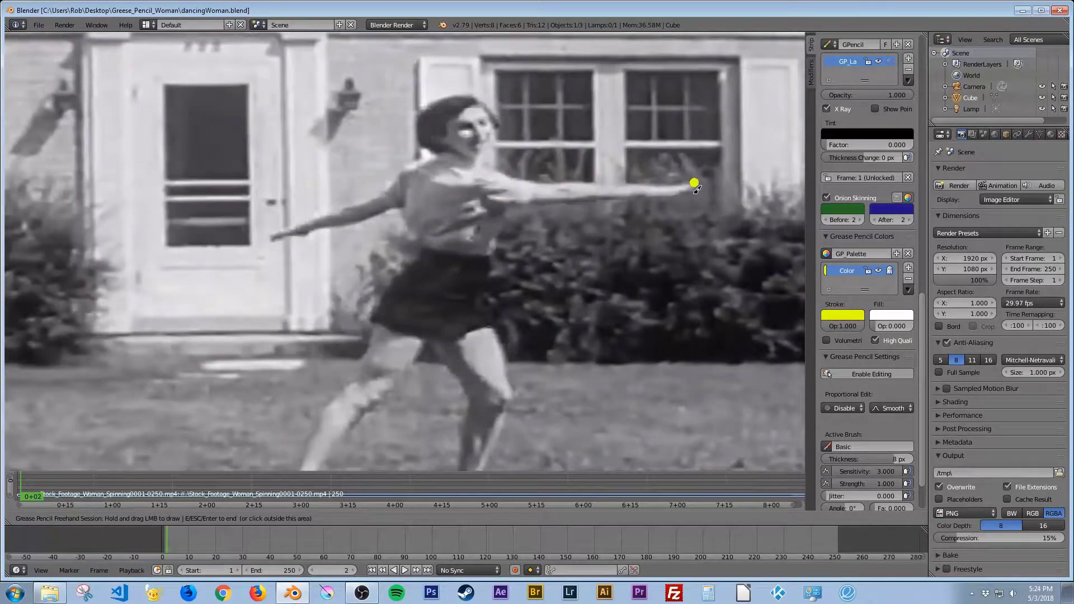
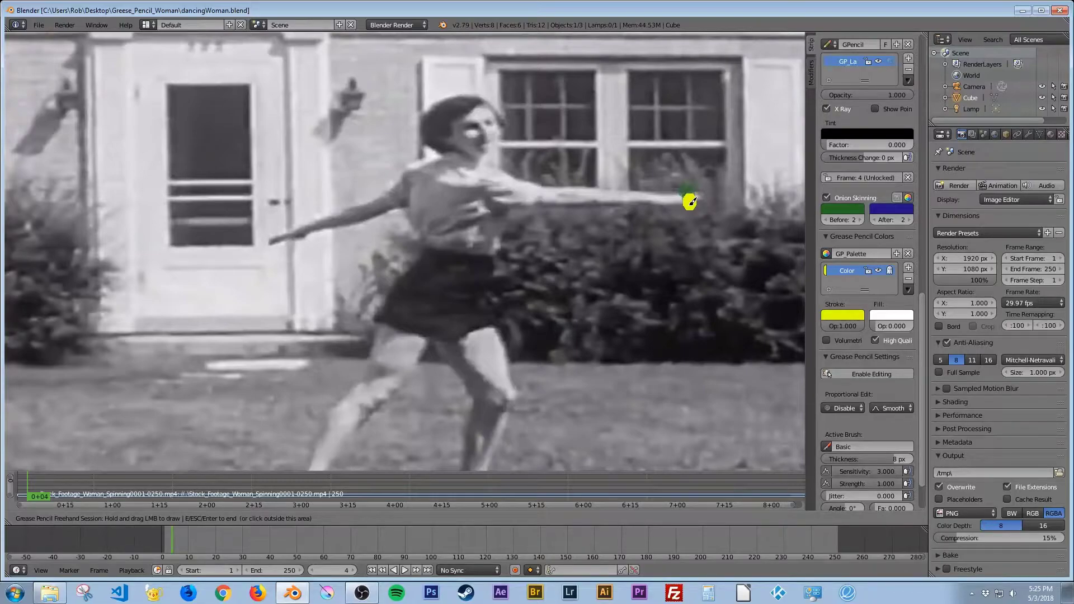
Draw yellow Grease Pencil marks following the outstretched hand on frames 5 and 7.
{"action": "key", "text": "Right"}
{"action": "left_click_drag", "start_coordinate": [690, 204], "coordinate": [715, 197]}
{"action": "key", "text": "Right"}
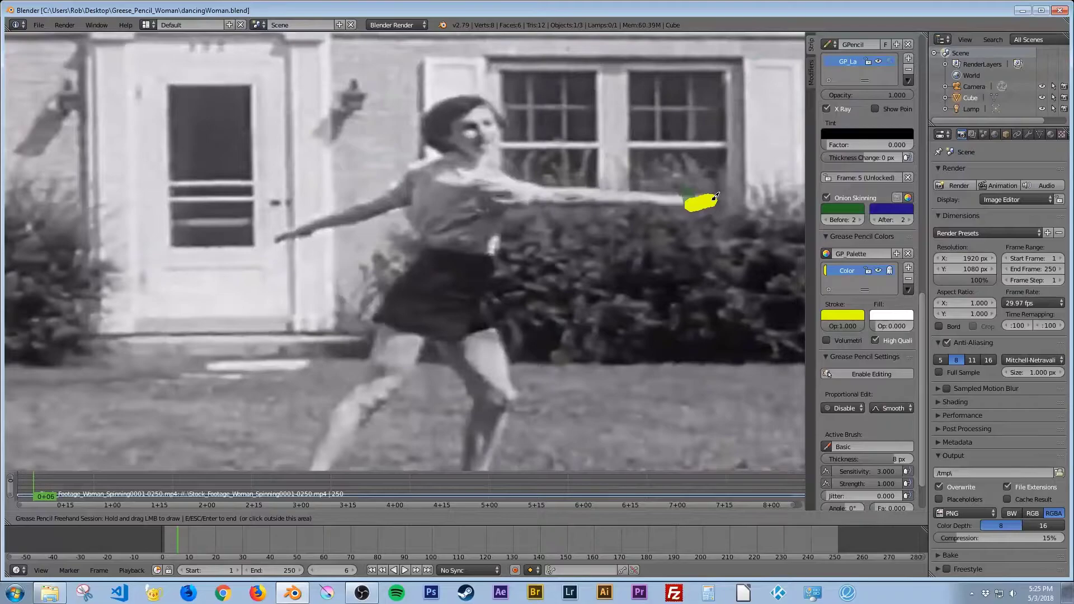
{"action": "key", "text": "Right"}
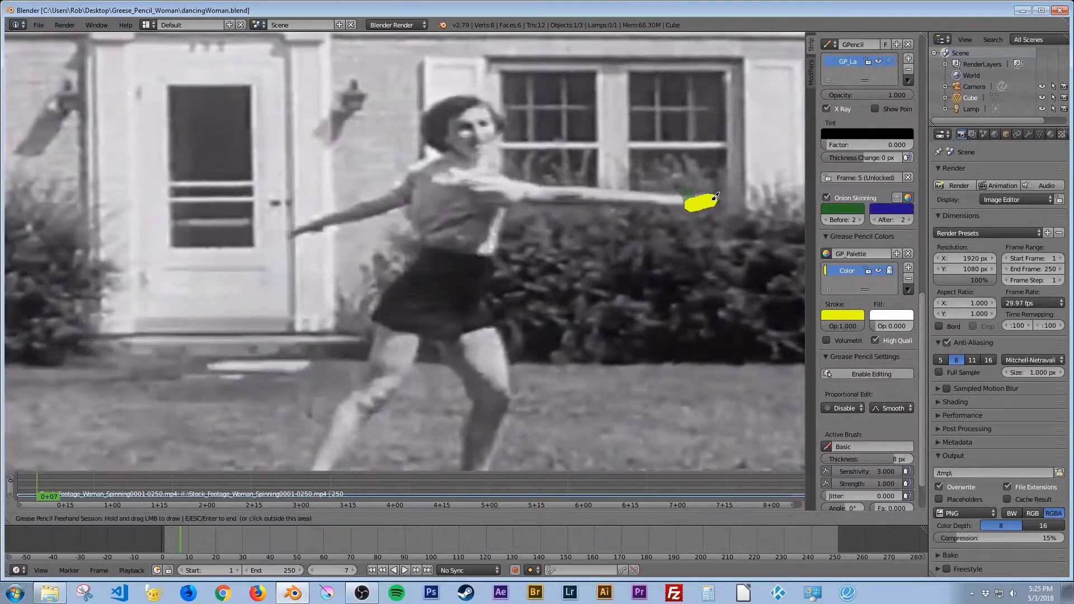
{"action": "left_click_drag", "start_coordinate": [716, 196], "coordinate": [711, 198]}
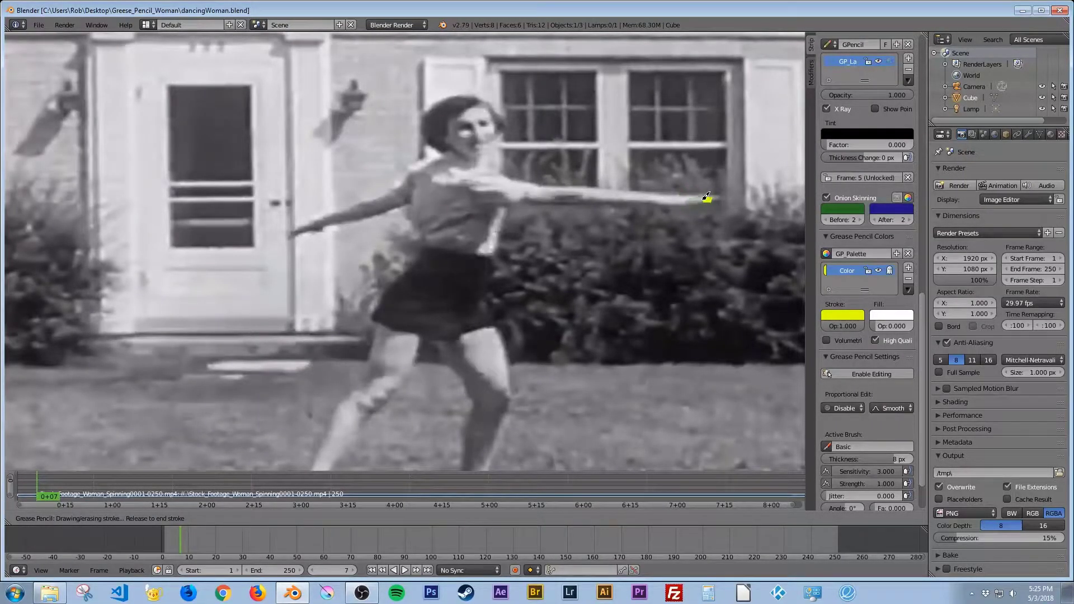
Draw strokes on frames 8, 9 and 10 tracing the hand's path inward toward the woman's chest, each continuing the previous one.
{"action": "key", "text": "Right"}
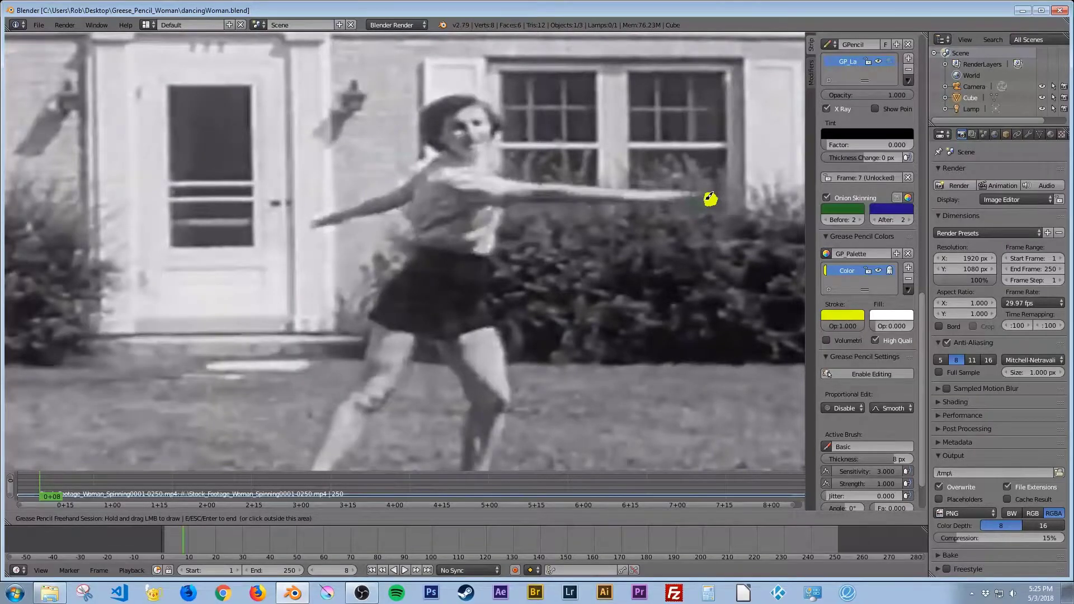
{"action": "left_click_drag", "start_coordinate": [710, 197], "coordinate": [689, 191]}
{"action": "key", "text": "Right"}
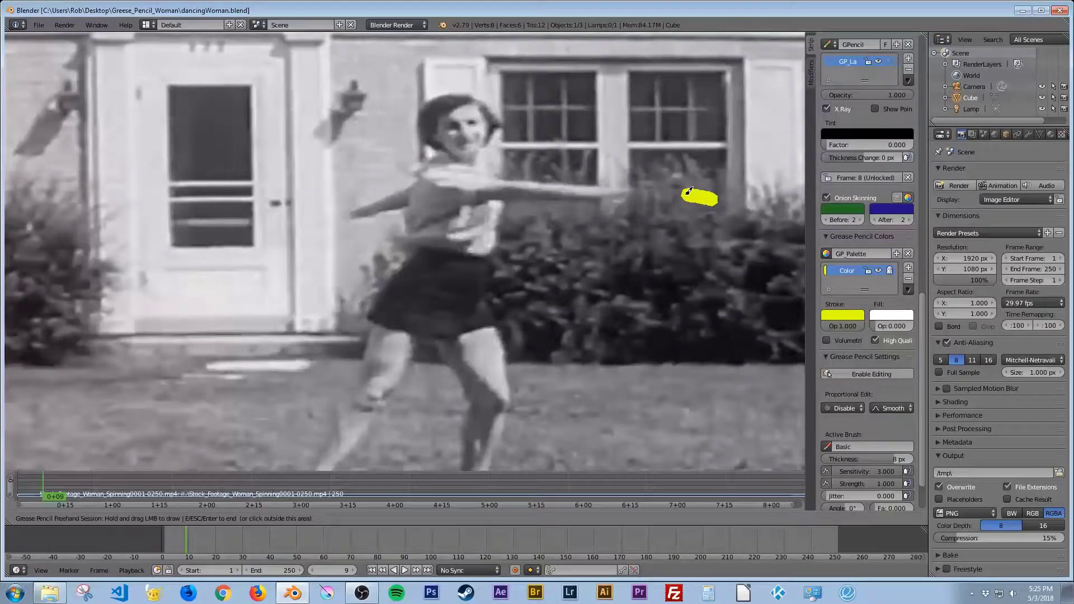
{"action": "left_click_drag", "start_coordinate": [689, 192], "coordinate": [520, 182]}
{"action": "key", "text": "Right"}
{"action": "key", "text": "Right"}
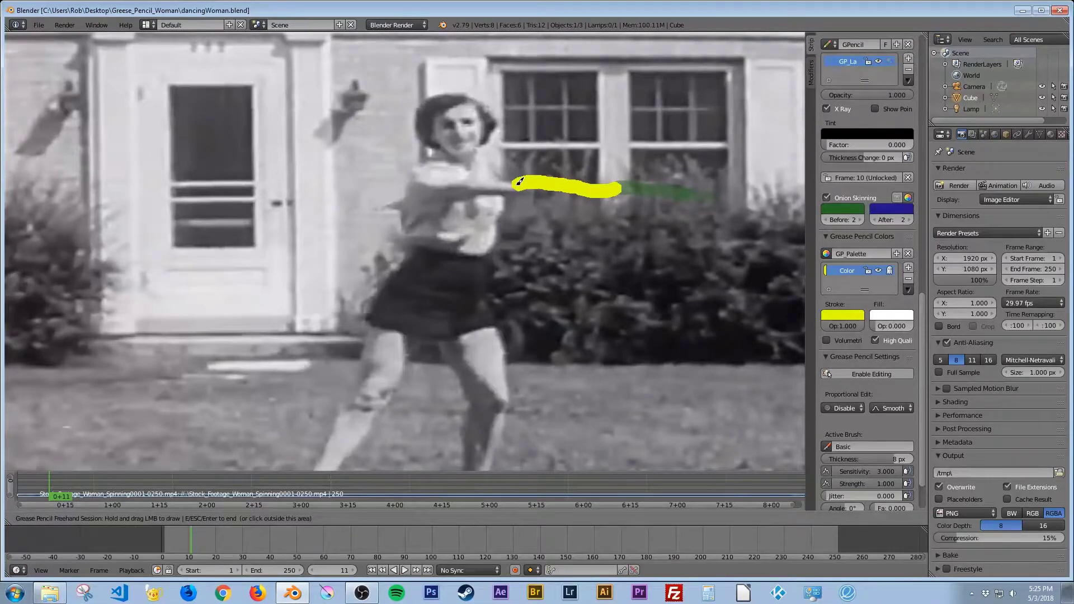
Continue the hand's trail with connected strokes on frames 12, 13 and 14, running across the chest to the door.
{"action": "key", "text": "Right"}
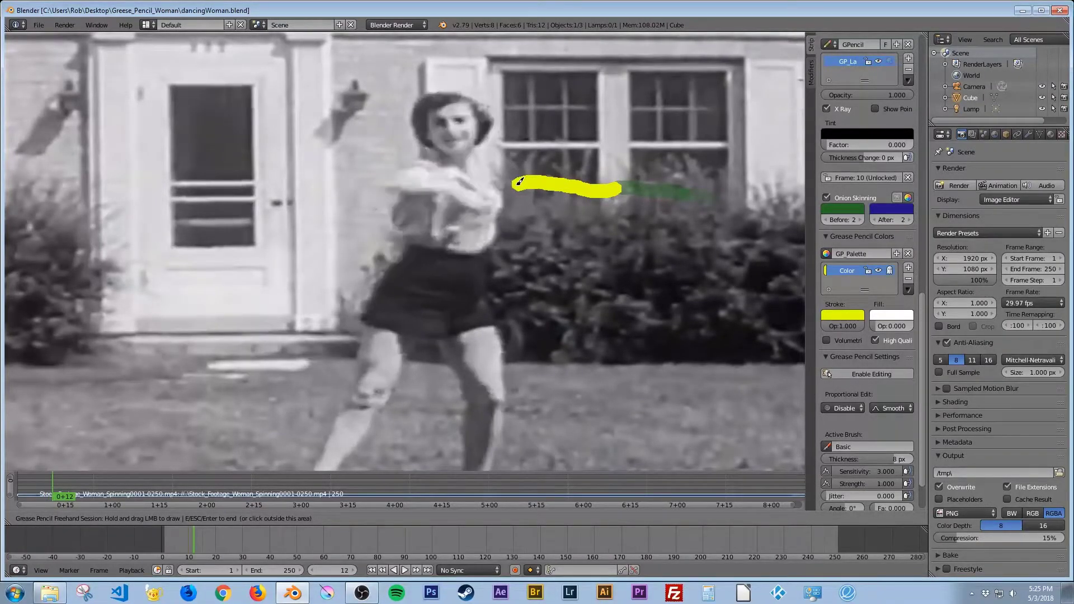
{"action": "left_click_drag", "start_coordinate": [520, 181], "coordinate": [389, 182]}
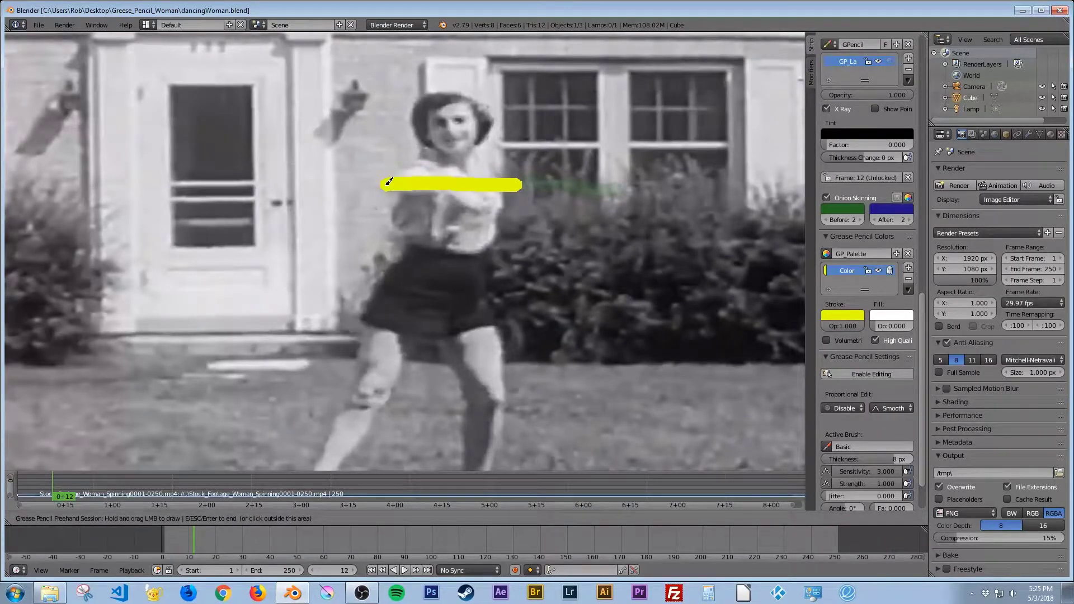
{"action": "key", "text": "Right"}
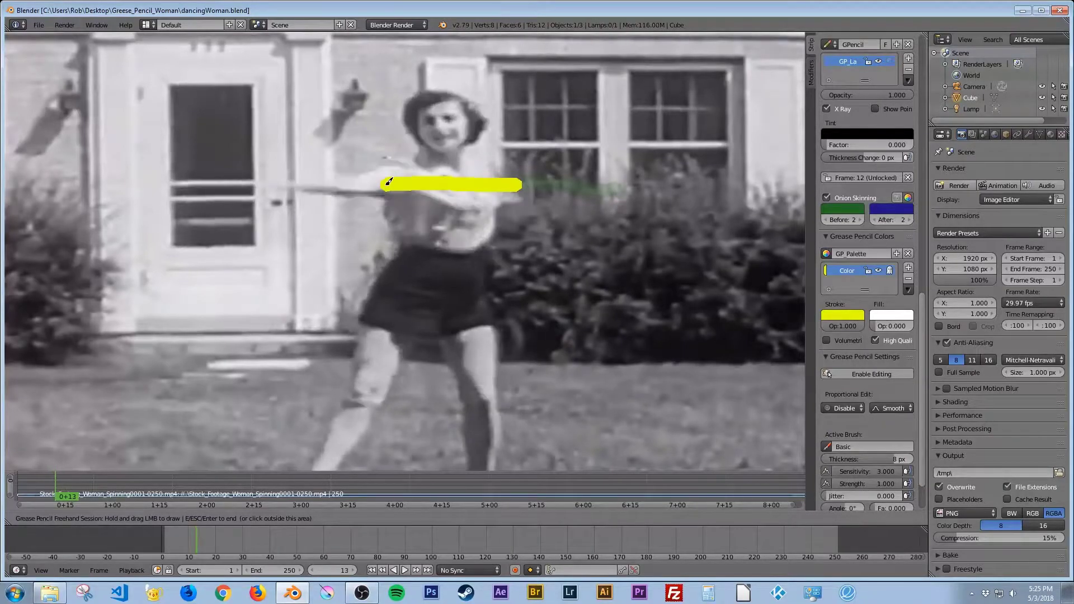
{"action": "left_click_drag", "start_coordinate": [389, 181], "coordinate": [290, 182]}
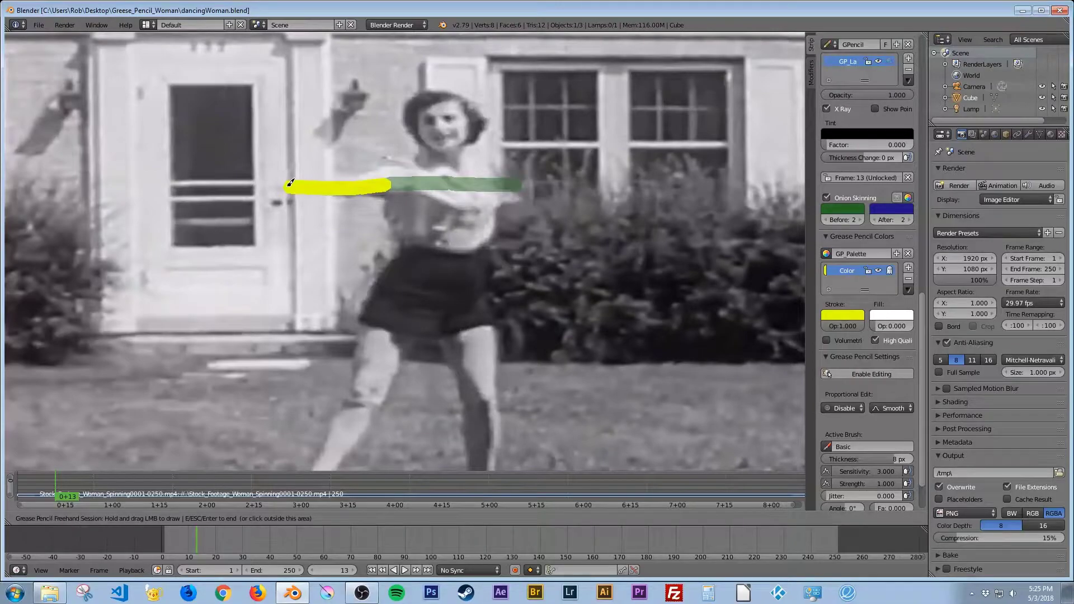
{"action": "key", "text": "Right"}
{"action": "left_click_drag", "start_coordinate": [290, 182], "coordinate": [208, 182]}
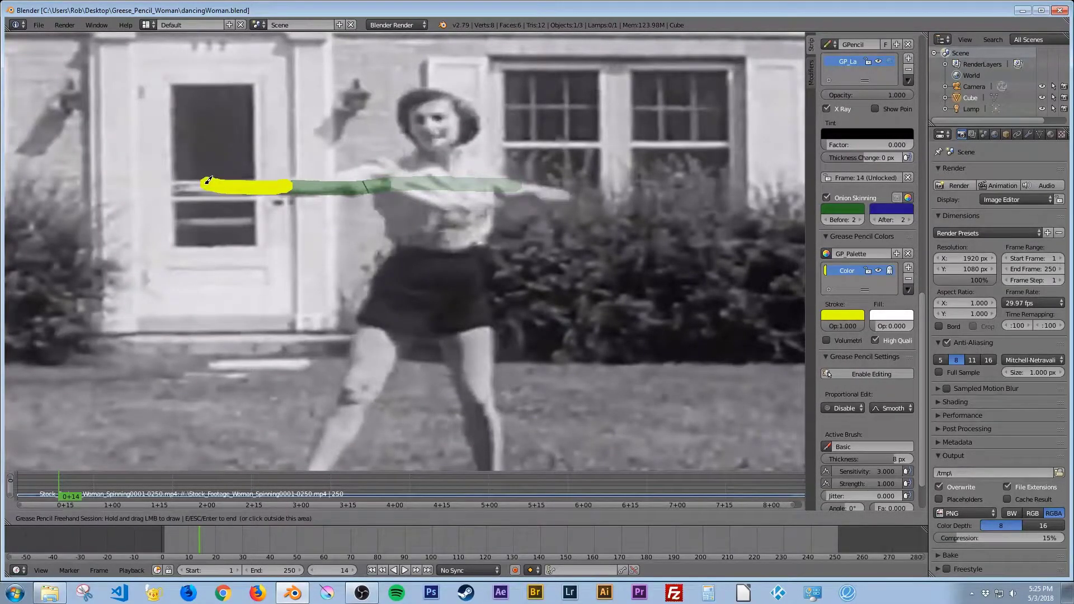
Draw the frame 15 stroke over the door, undo it, and redraw it longer to the hand's outer position.
{"action": "key", "text": "Right"}
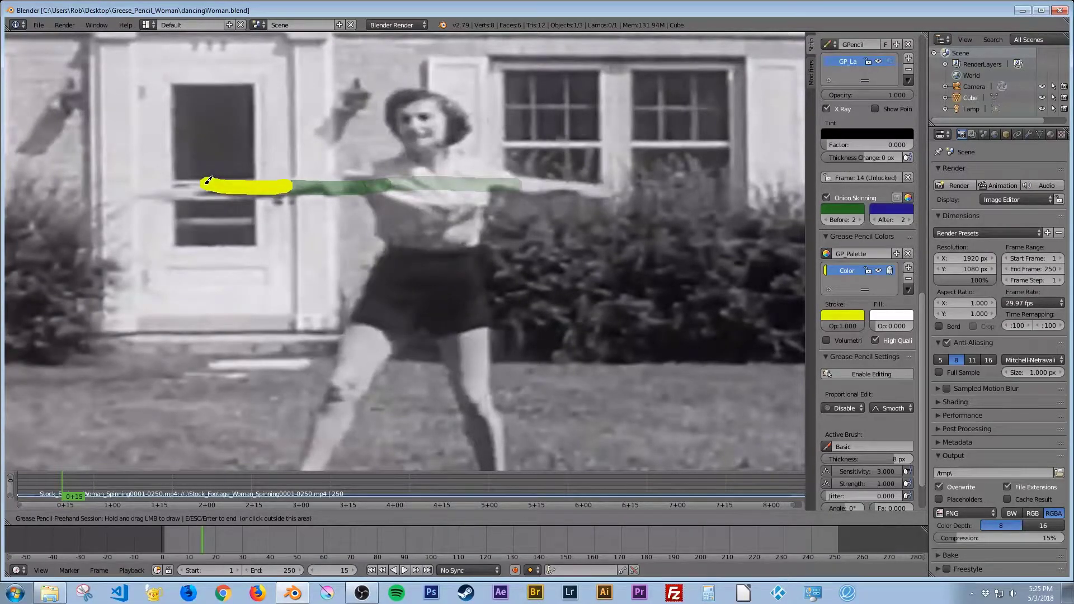
{"action": "left_click_drag", "start_coordinate": [207, 182], "coordinate": [172, 193]}
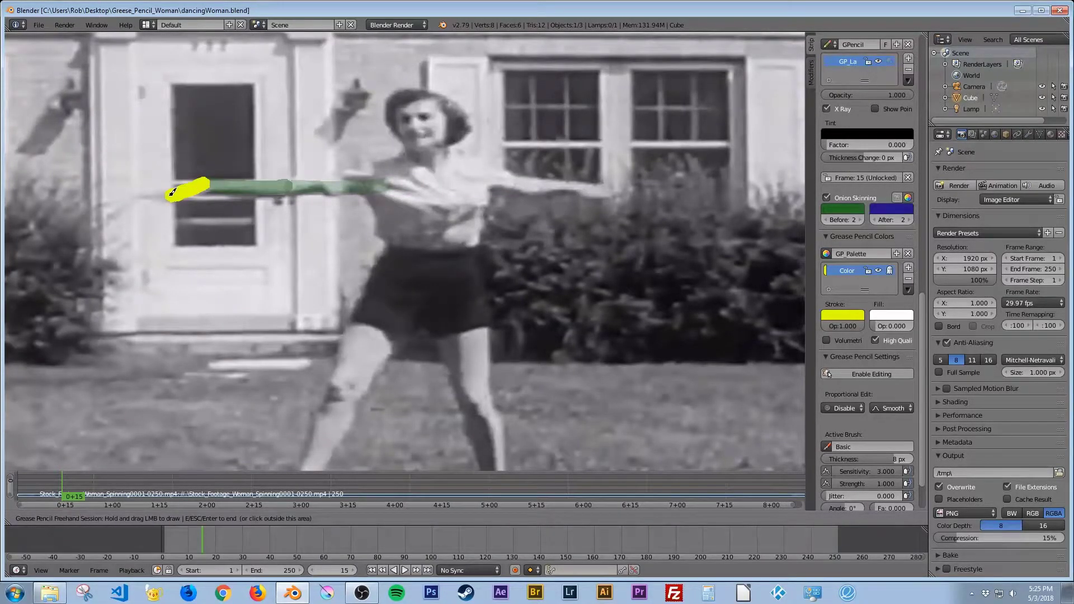
{"action": "key", "text": "ctrl+z"}
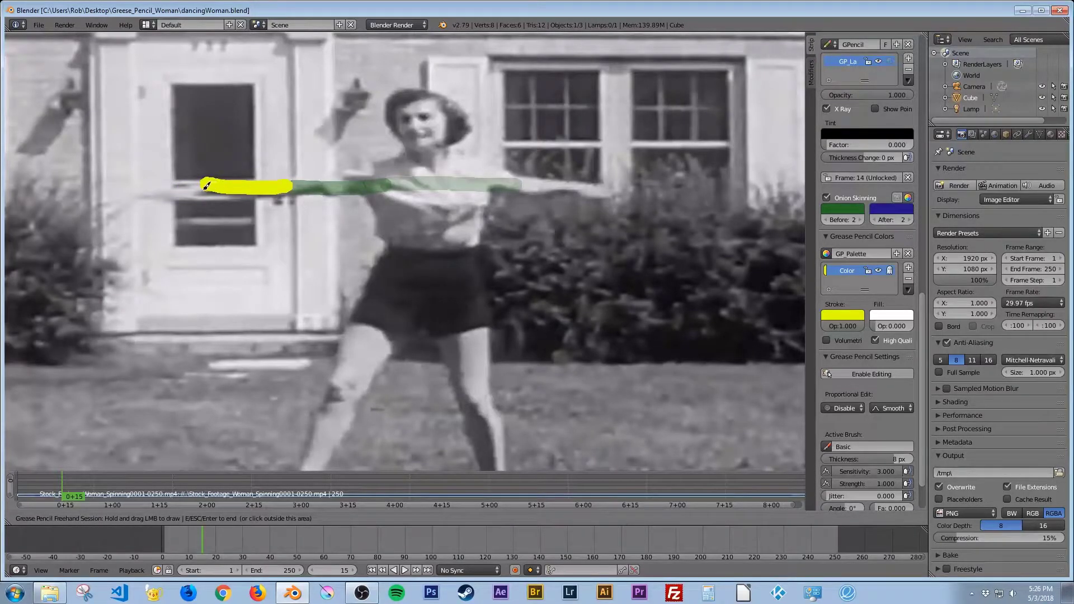
{"action": "left_click_drag", "start_coordinate": [206, 182], "coordinate": [154, 191]}
Draw a yellow dot at the end of the hand's trail on frame 17, and end the freehand drawing session.
{"action": "key", "text": "Right"}
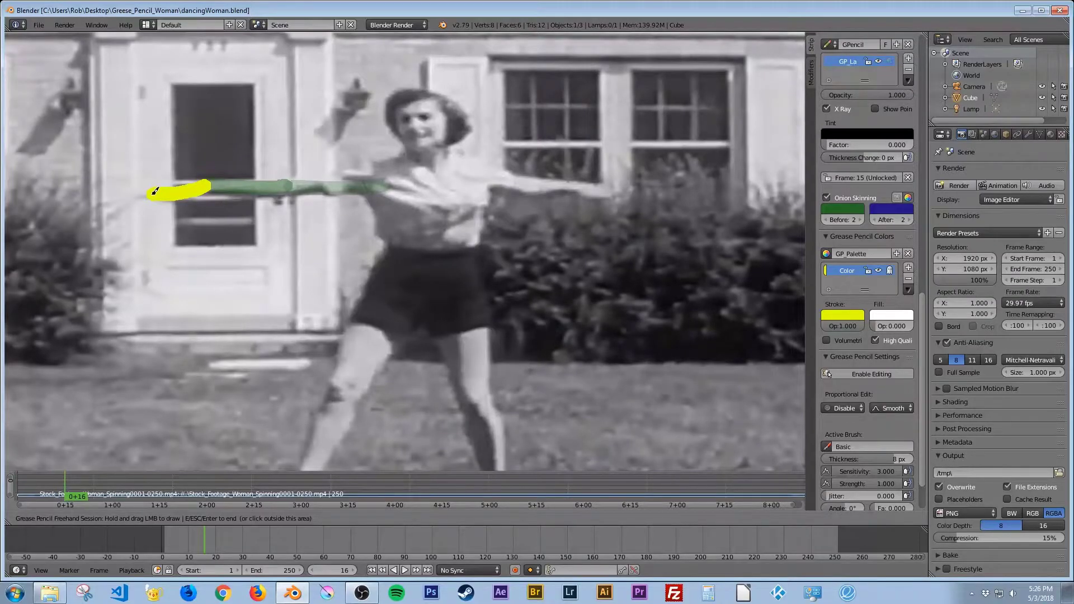
{"action": "key", "text": "Right"}
{"action": "left_click_drag", "start_coordinate": [155, 192], "coordinate": [151, 194]}
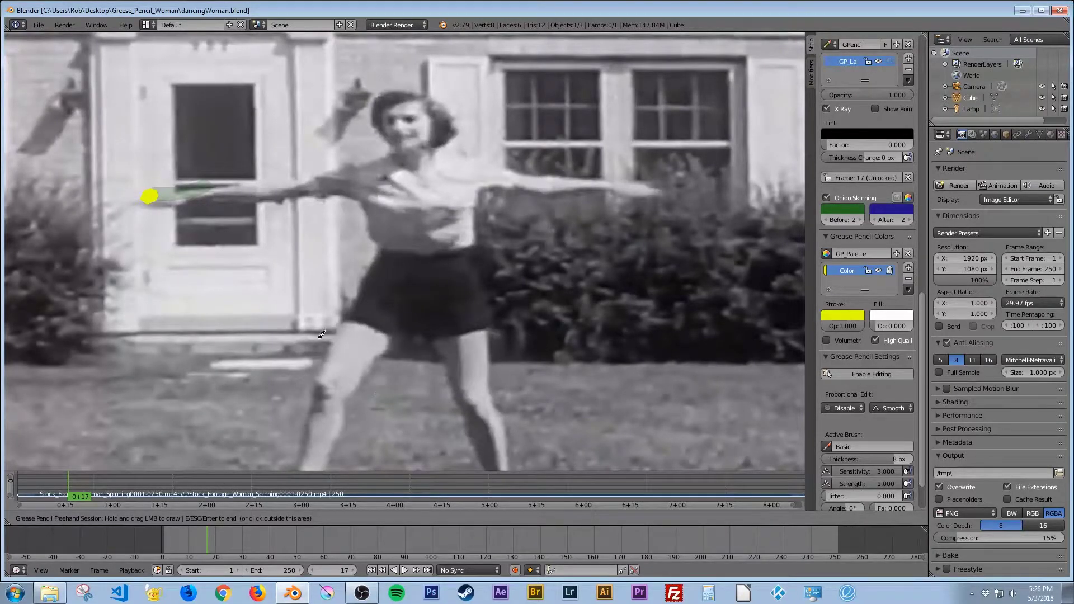
{"action": "left_click", "coordinate": [397, 525]}
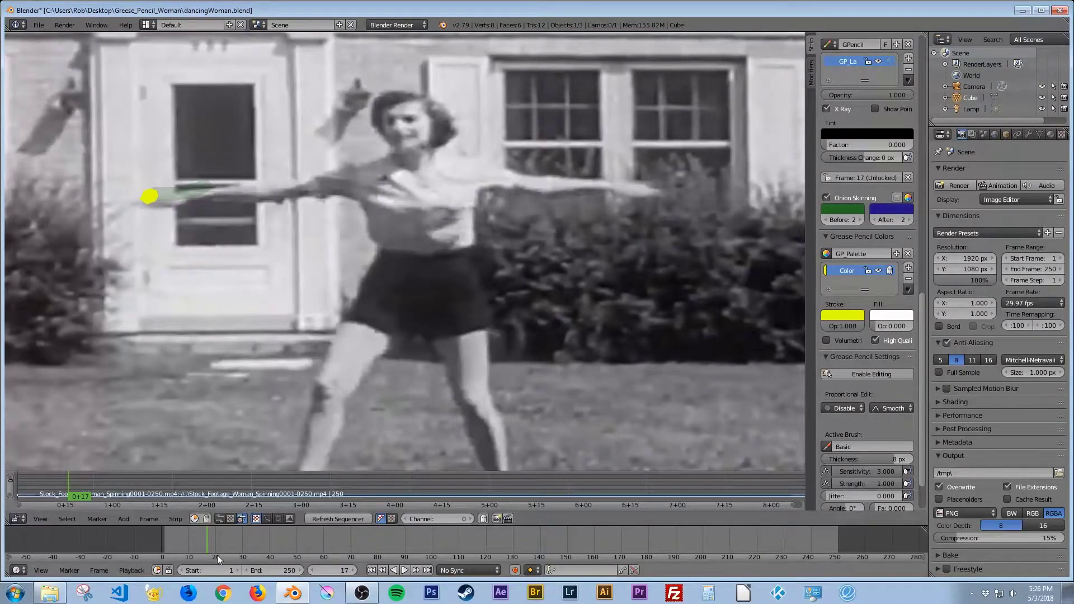
Scrub back through the drawn frames, disable onion skinning on the Grease Pencil layer, and return the playhead to frame 1.
{"action": "left_click_drag", "start_coordinate": [206, 544], "coordinate": [194, 543]}
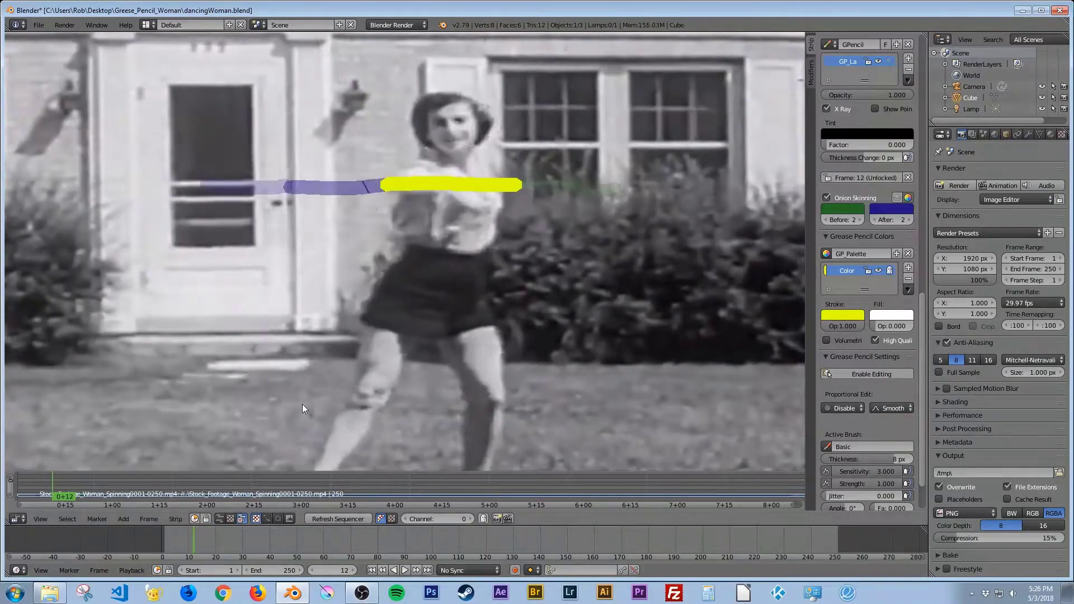
{"action": "scroll", "coordinate": [302, 403], "scroll_direction": "down", "scroll_amount": 5}
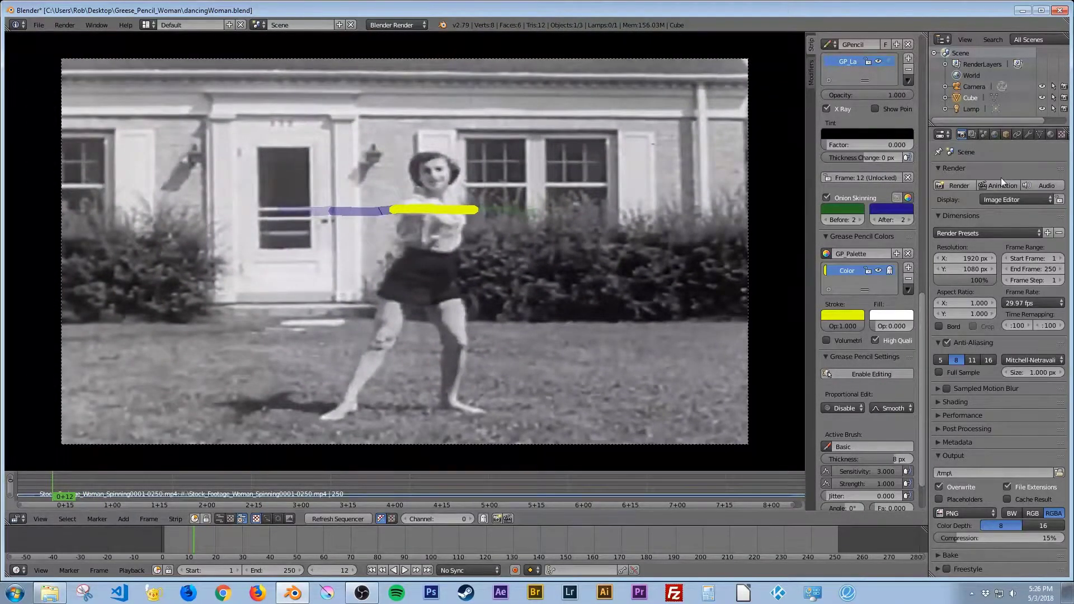
{"action": "left_click", "coordinate": [826, 197]}
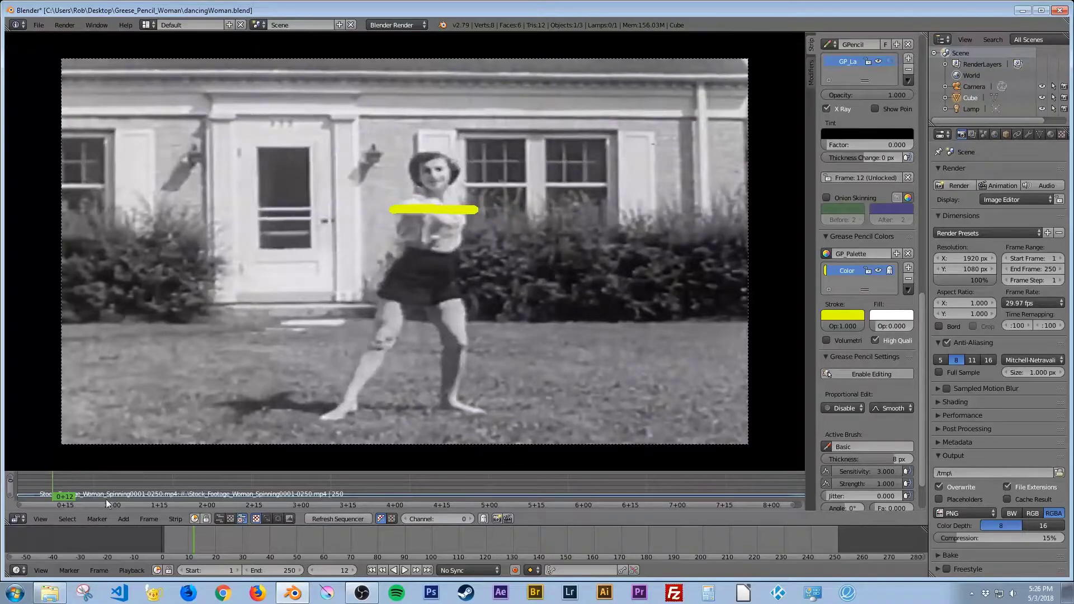
{"action": "mouse_move", "coordinate": [193, 539]}
{"action": "left_mouse_down"}
{"action": "mouse_move", "coordinate": [169, 538]}
{"action": "mouse_move", "coordinate": [222, 531]}
{"action": "mouse_move", "coordinate": [167, 529]}
{"action": "mouse_move", "coordinate": [187, 534]}
{"action": "mouse_move", "coordinate": [200, 559]}
{"action": "mouse_move", "coordinate": [219, 556]}
{"action": "mouse_move", "coordinate": [166, 557]}
{"action": "left_mouse_up"}
{"action": "left_click", "coordinate": [371, 570]}
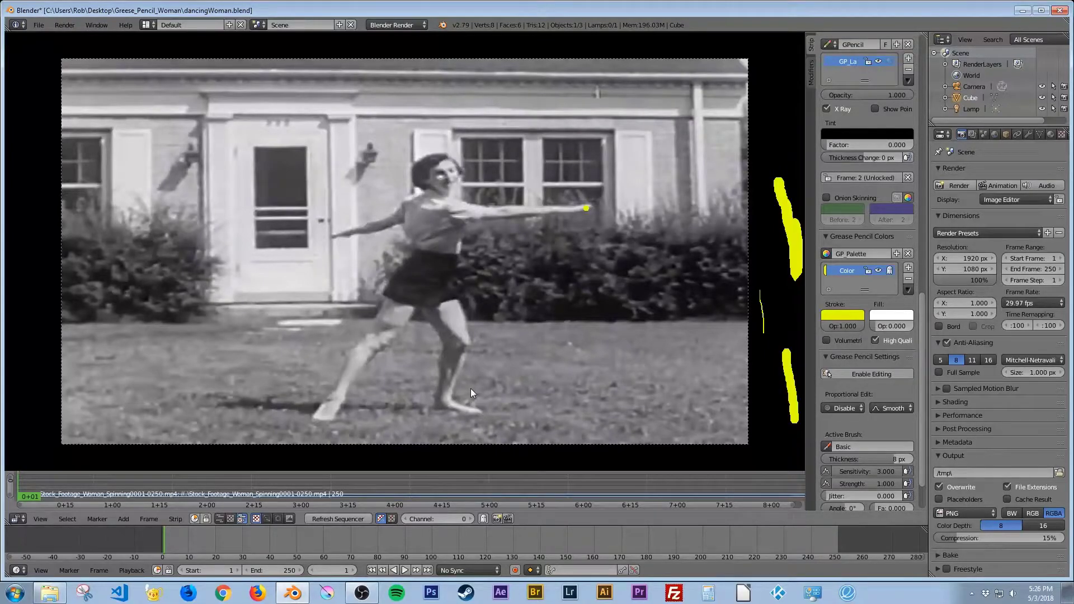
Save over the existing dancingWoman.blend file and play the animation from frame 1.
{"action": "key", "text": "ctrl+s"}
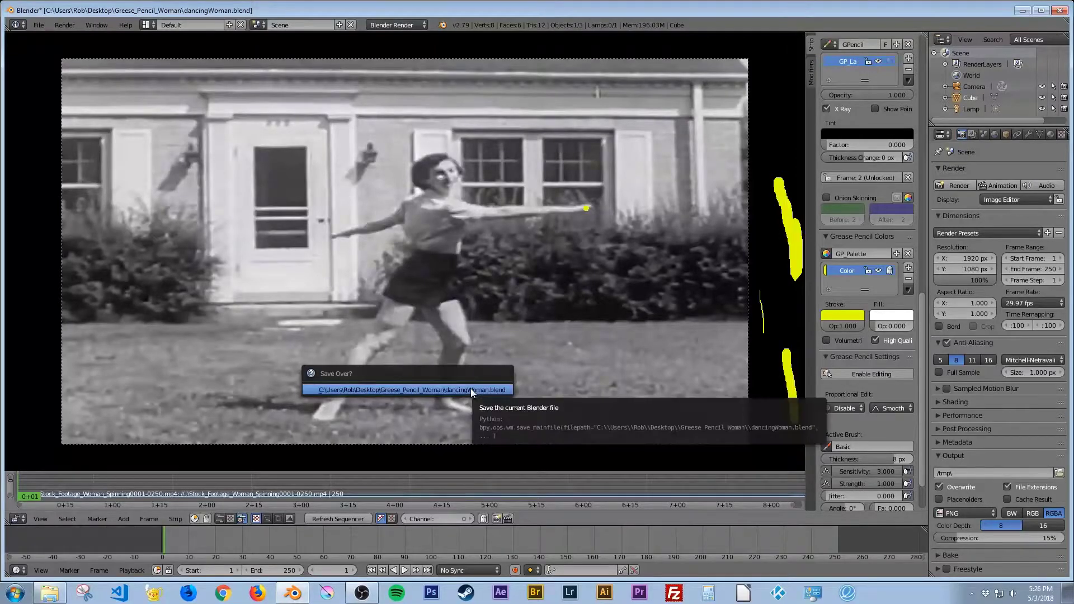
{"action": "left_click", "coordinate": [471, 389]}
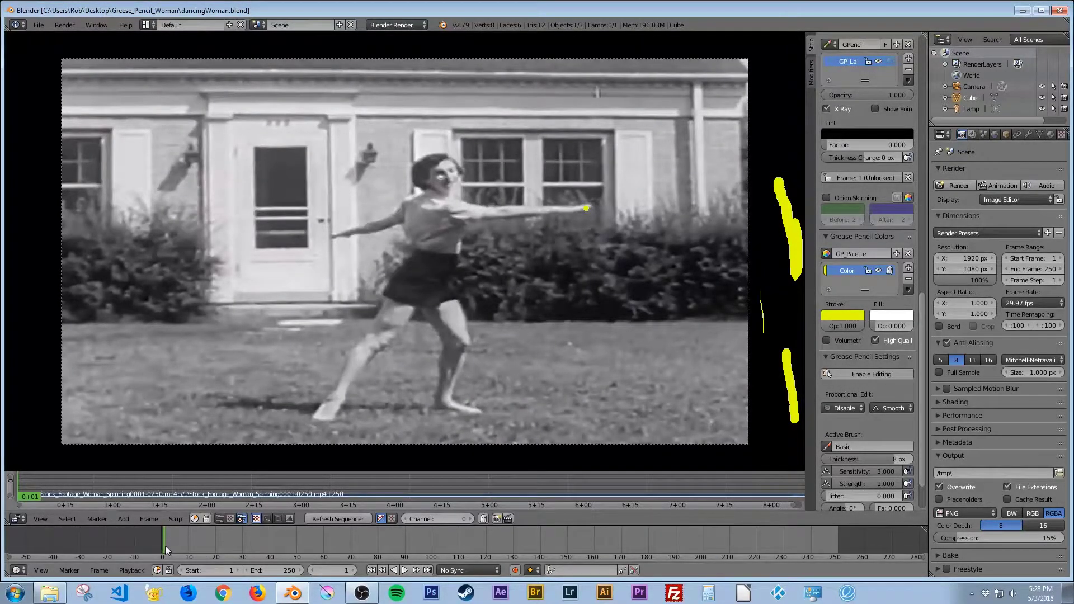
{"action": "key", "text": "alt+a"}
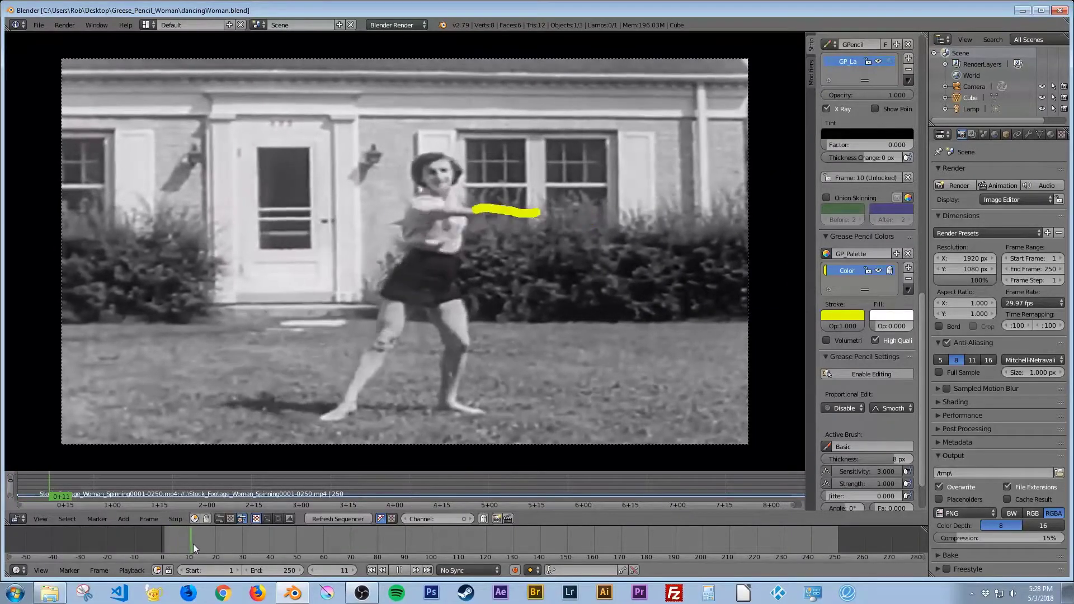
Stop the playback and step back and forth through frames 16 to 18 to examine where the hand trail ends.
{"action": "key", "text": "alt+a"}
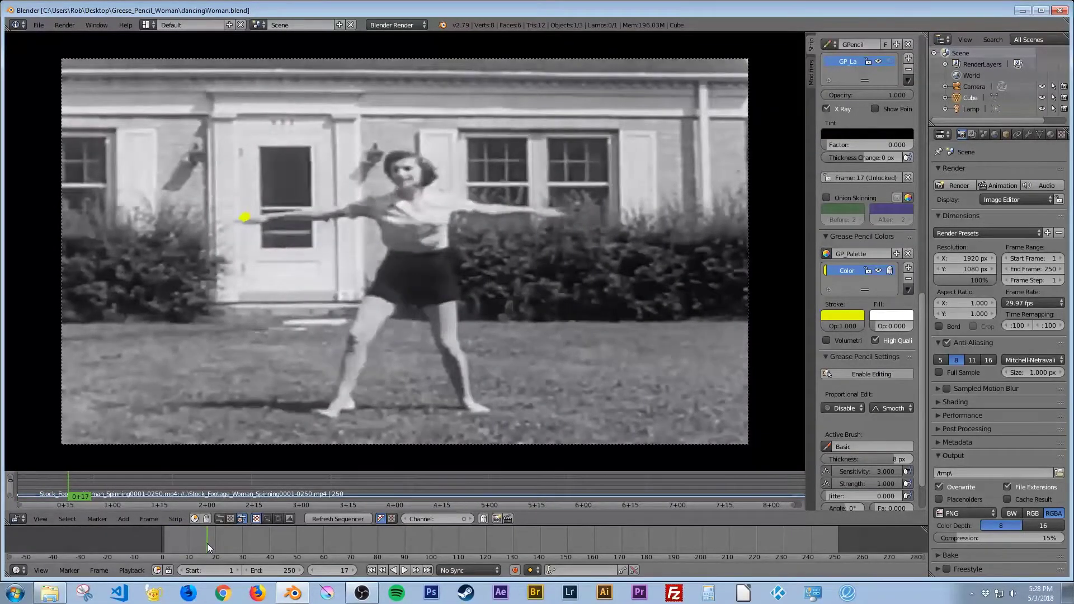
{"action": "key", "text": "Left"}
{"action": "key", "text": "Left"}
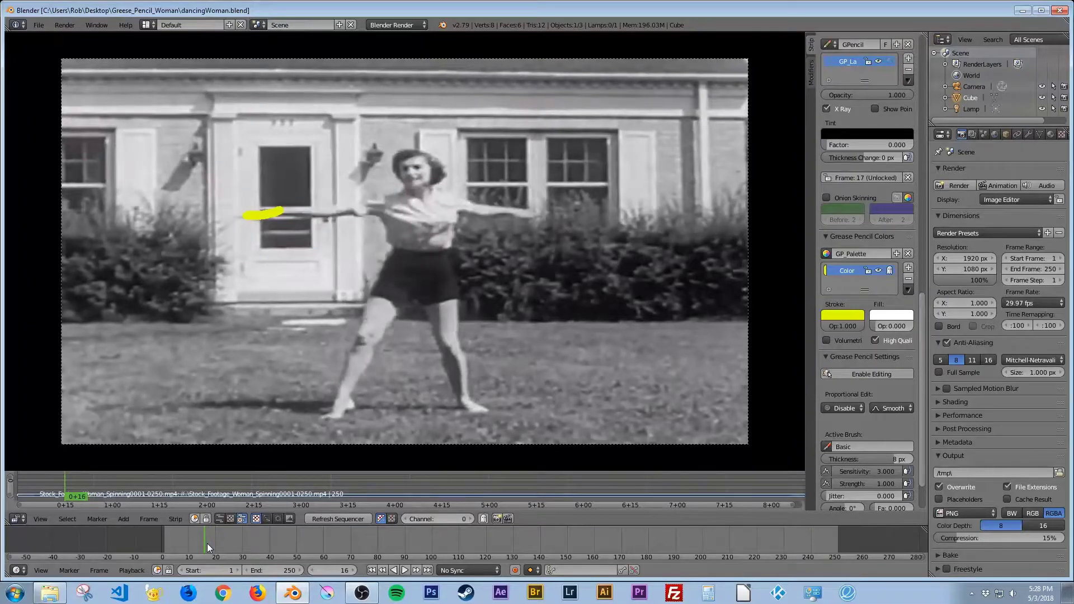
{"action": "key", "text": "Right"}
{"action": "key", "text": "Right"}
{"action": "key", "text": "Left"}
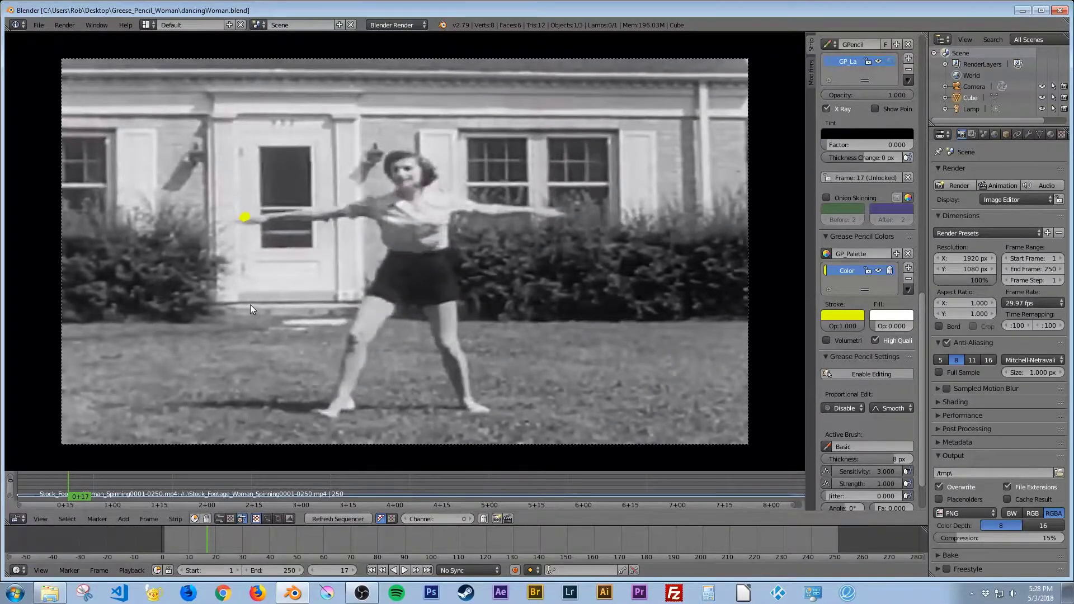
{"action": "key", "text": "Left"}
{"action": "key", "text": "Right"}
{"action": "key", "text": "Right"}
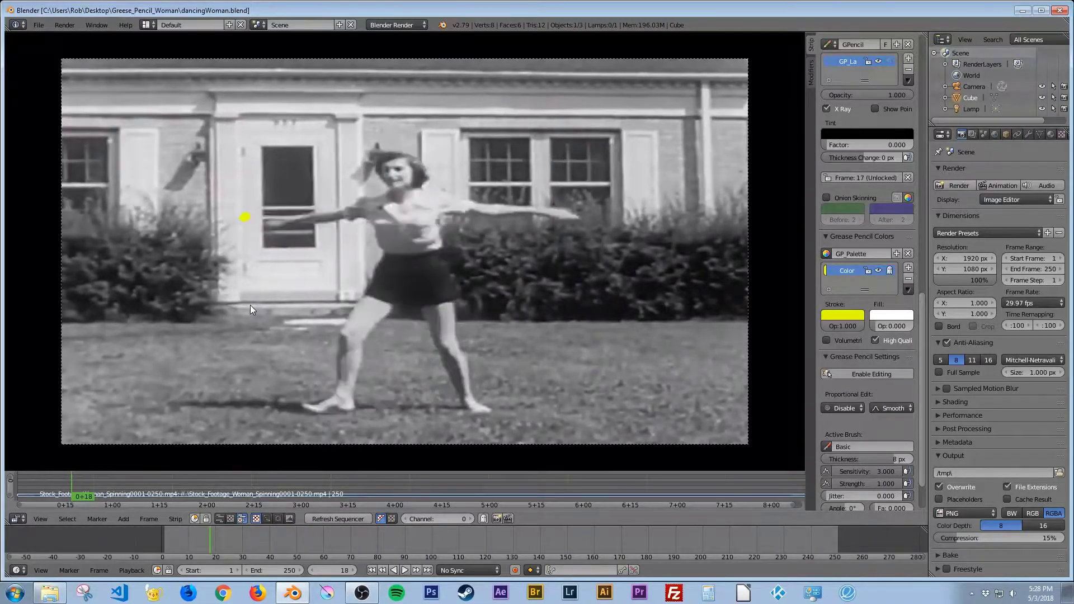
{"action": "key", "text": "Left"}
Place yellow dots on frame 18 at the woman's hand near the right-hand window and at the foot below it.
{"action": "key", "text": "Right"}
{"action": "left_click", "coordinate": [568, 214]}
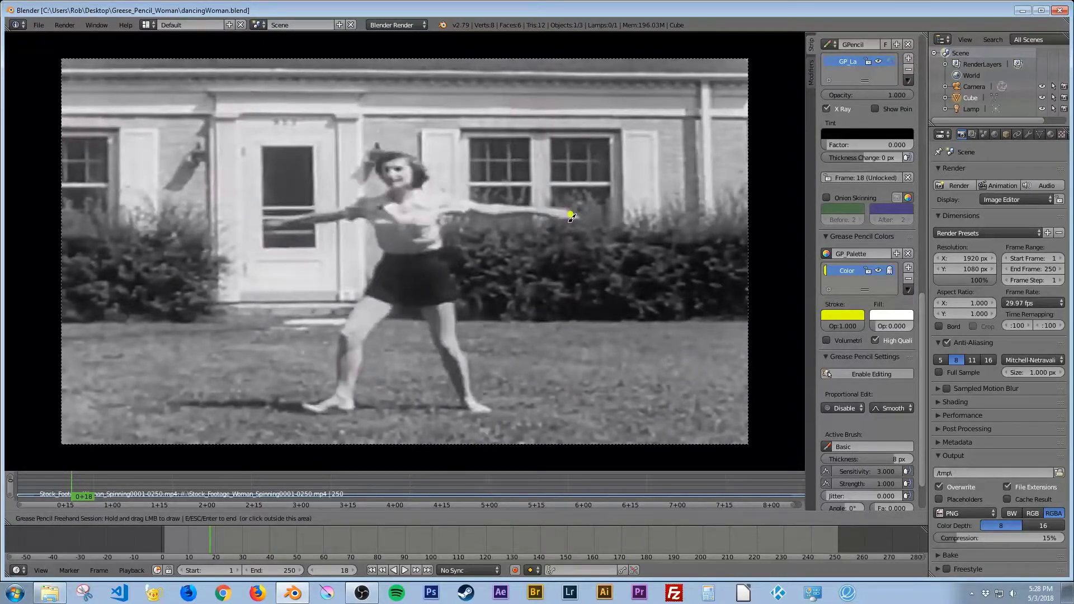
{"action": "left_click", "coordinate": [473, 411]}
Draw a short hand stroke down to the hand's position on frame 20 and mark the foot with a small stroke.
{"action": "key", "text": "Right"}
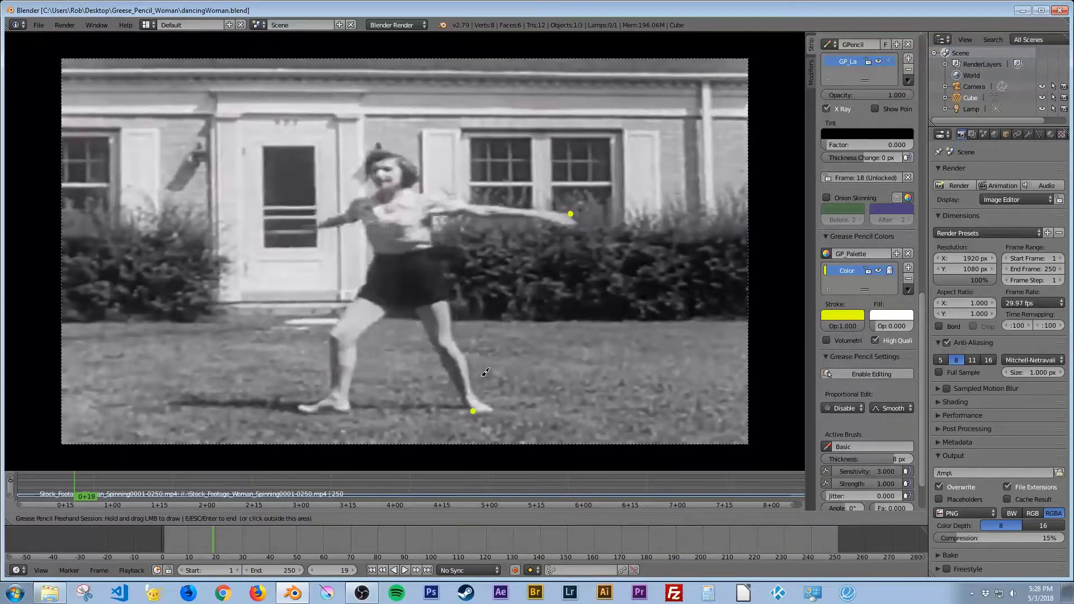
{"action": "key", "text": "Right"}
{"action": "left_click_drag", "start_coordinate": [569, 216], "coordinate": [548, 233]}
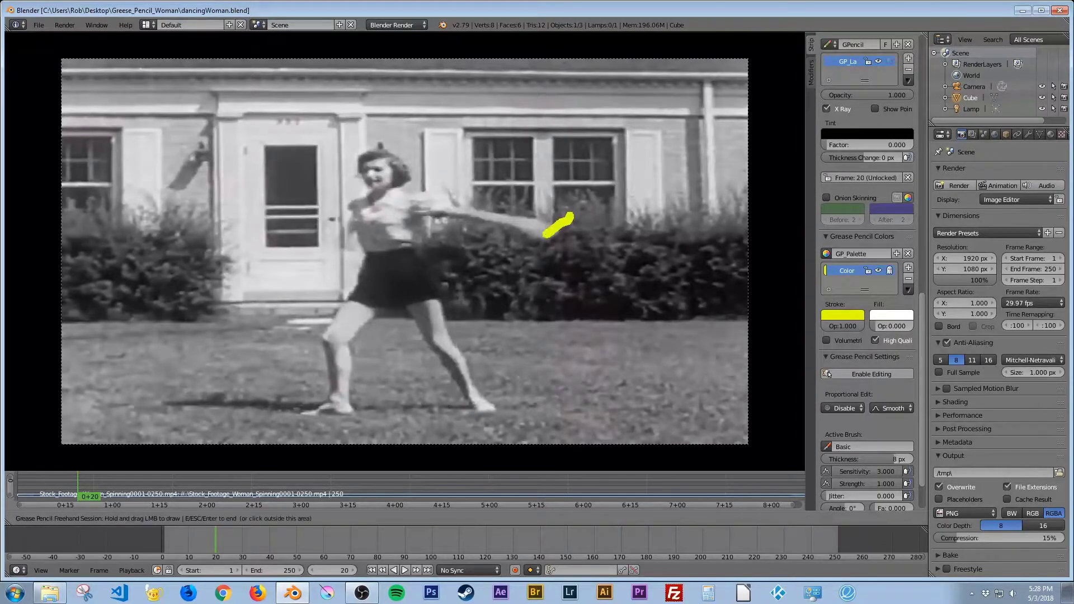
{"action": "left_click", "coordinate": [488, 409]}
{"action": "left_click_drag", "start_coordinate": [486, 408], "coordinate": [486, 408]}
Draw the hand stroke on frame 22 from the end of the previous stroke to the hand.
{"action": "key", "text": "Right"}
{"action": "key", "text": "Right"}
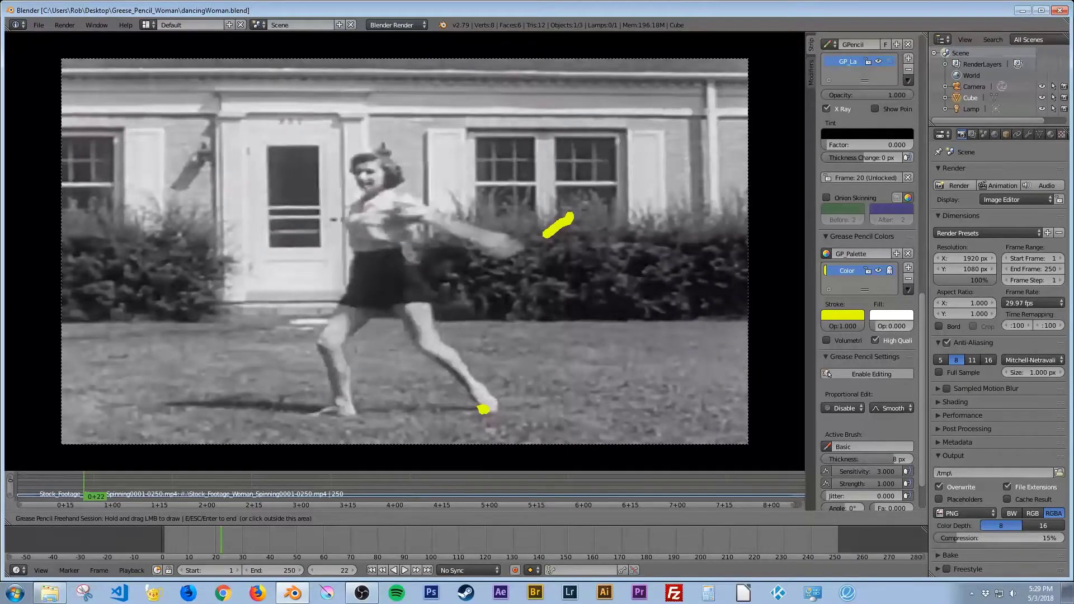
{"action": "left_click_drag", "start_coordinate": [547, 233], "coordinate": [498, 247]}
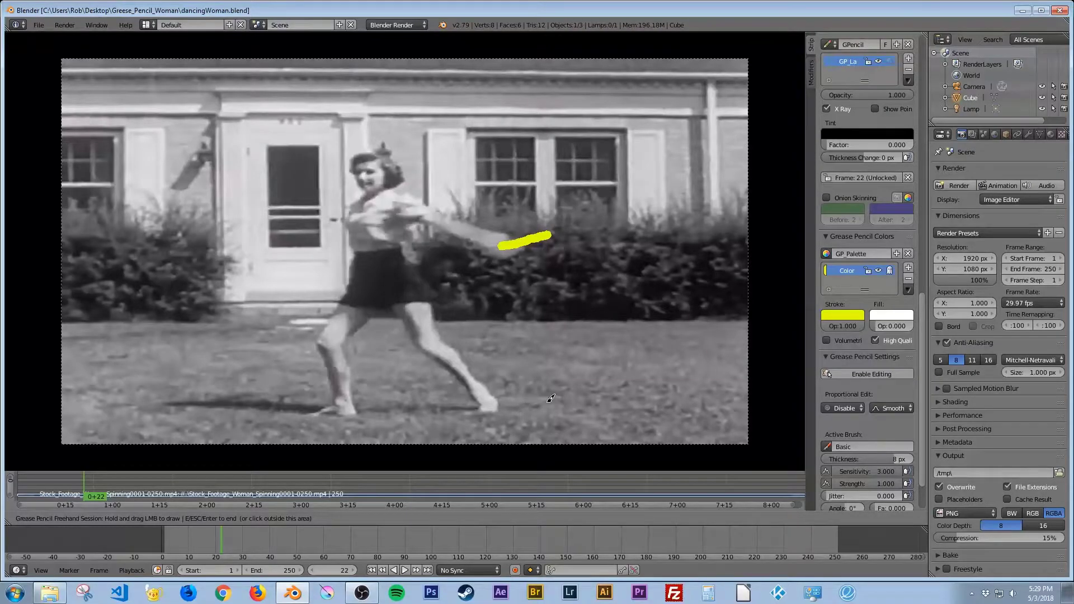
Enable onion skinning on the Grease Pencil layer and draw a short foot stroke on frame 22.
{"action": "left_click", "coordinate": [840, 190]}
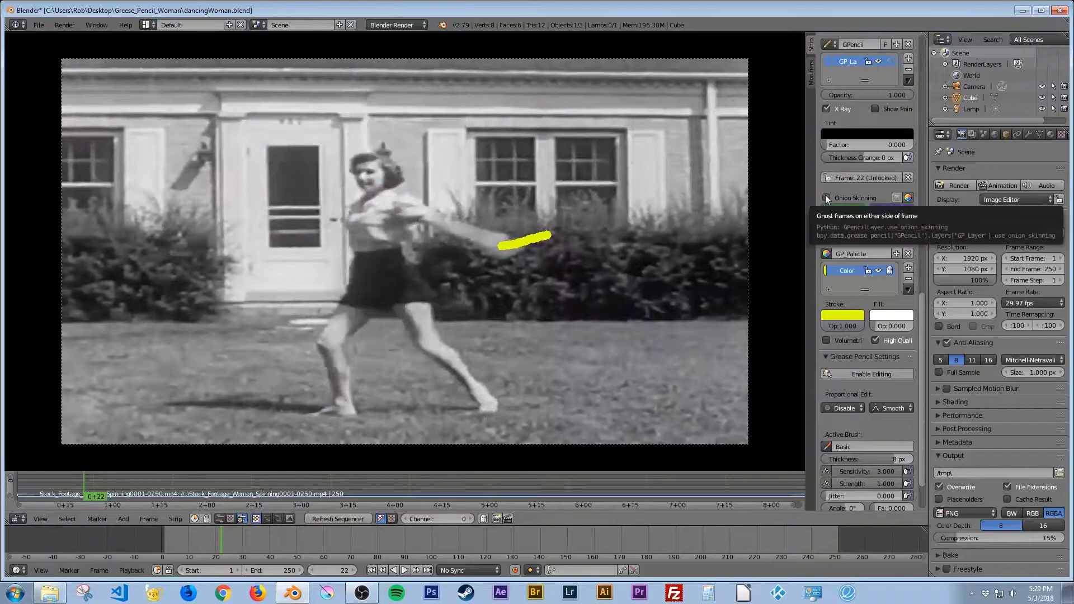
{"action": "left_click", "coordinate": [826, 198]}
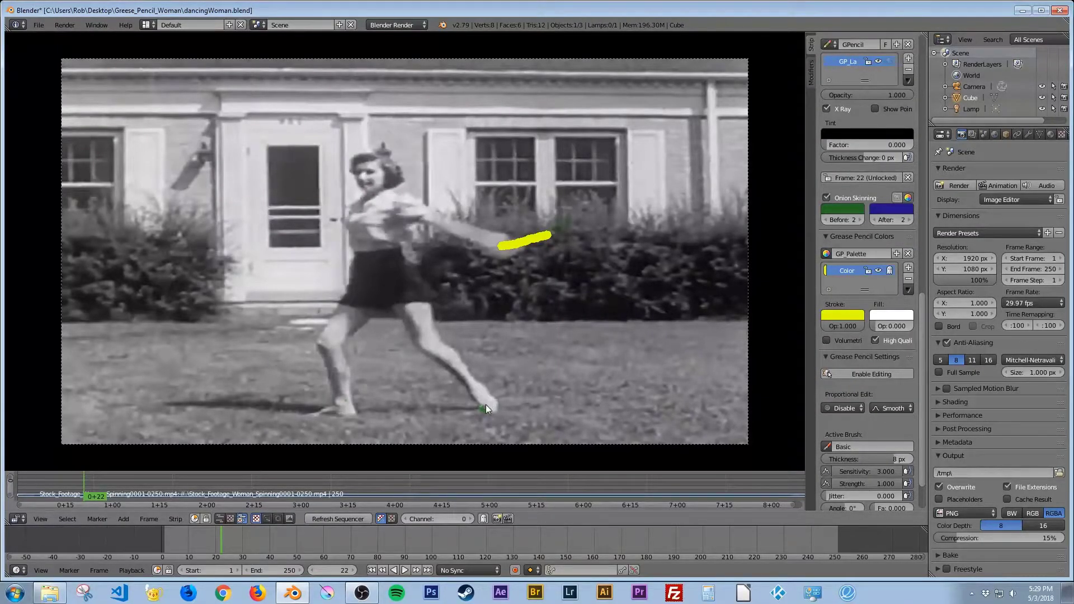
{"action": "left_click_drag", "start_coordinate": [486, 407], "coordinate": [493, 404]}
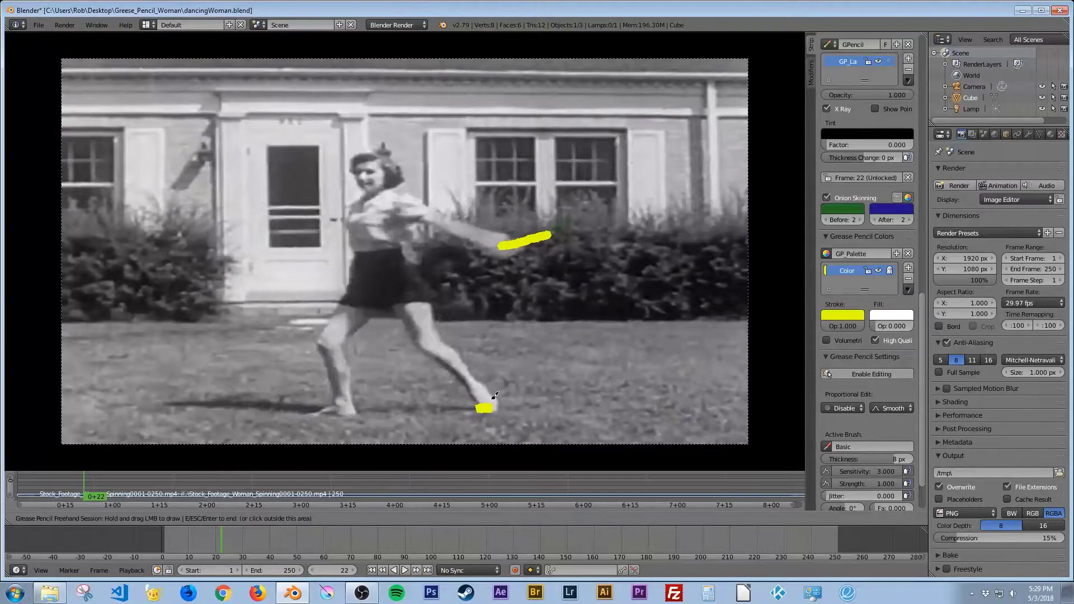
Draw hand and foot strokes on frames 23 and 24, starting each where the previous frame's stroke ends.
{"action": "key", "text": "Right"}
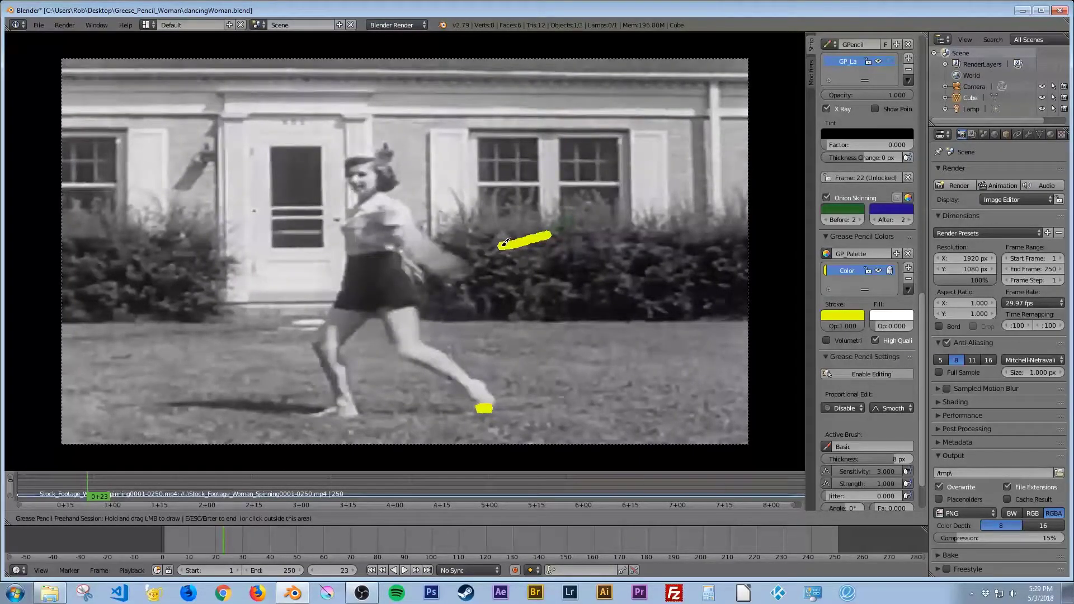
{"action": "left_click_drag", "start_coordinate": [505, 244], "coordinate": [445, 273]}
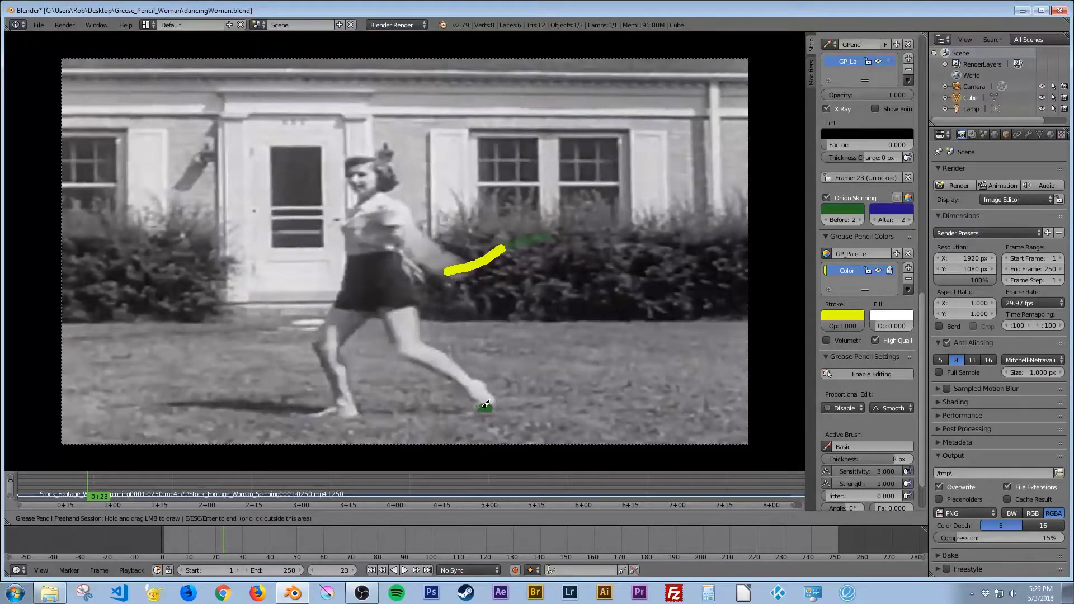
{"action": "left_click_drag", "start_coordinate": [481, 408], "coordinate": [498, 399]}
{"action": "key", "text": "Right"}
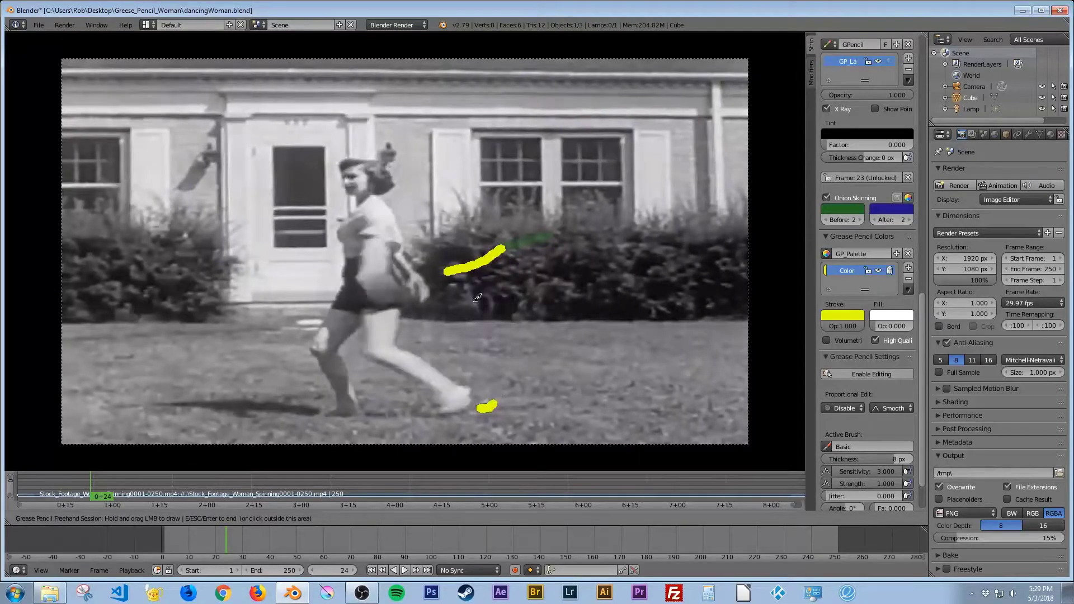
{"action": "left_click_drag", "start_coordinate": [451, 269], "coordinate": [424, 296]}
{"action": "left_click_drag", "start_coordinate": [488, 407], "coordinate": [450, 403]}
Draw hand and foot strokes on frames 25 and 27, carrying both trails across the woman's body.
{"action": "key", "text": "Right"}
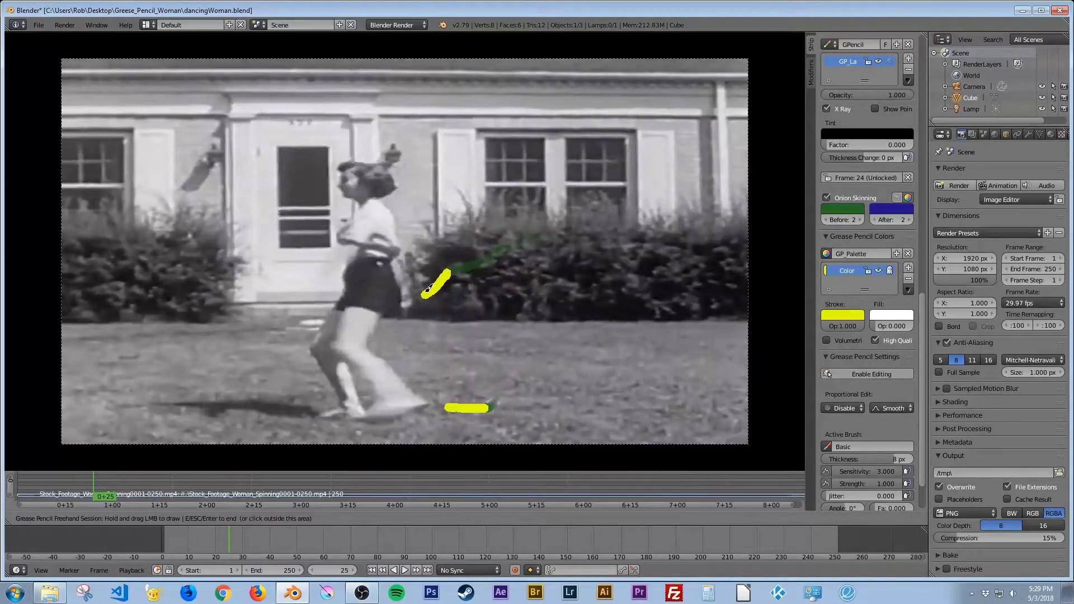
{"action": "left_click_drag", "start_coordinate": [428, 290], "coordinate": [404, 303]}
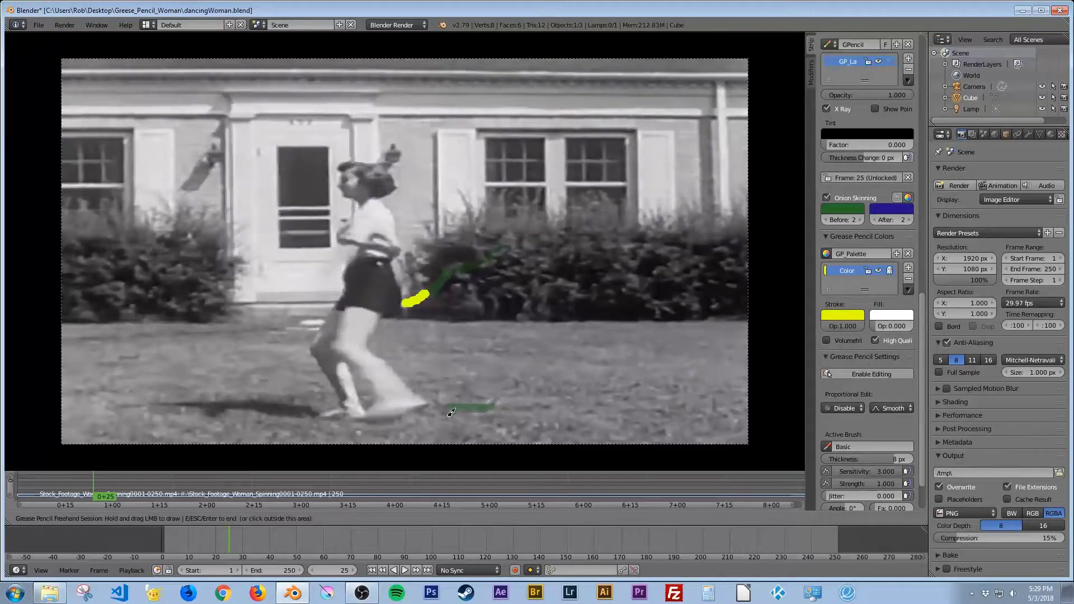
{"action": "left_click_drag", "start_coordinate": [458, 404], "coordinate": [389, 404]}
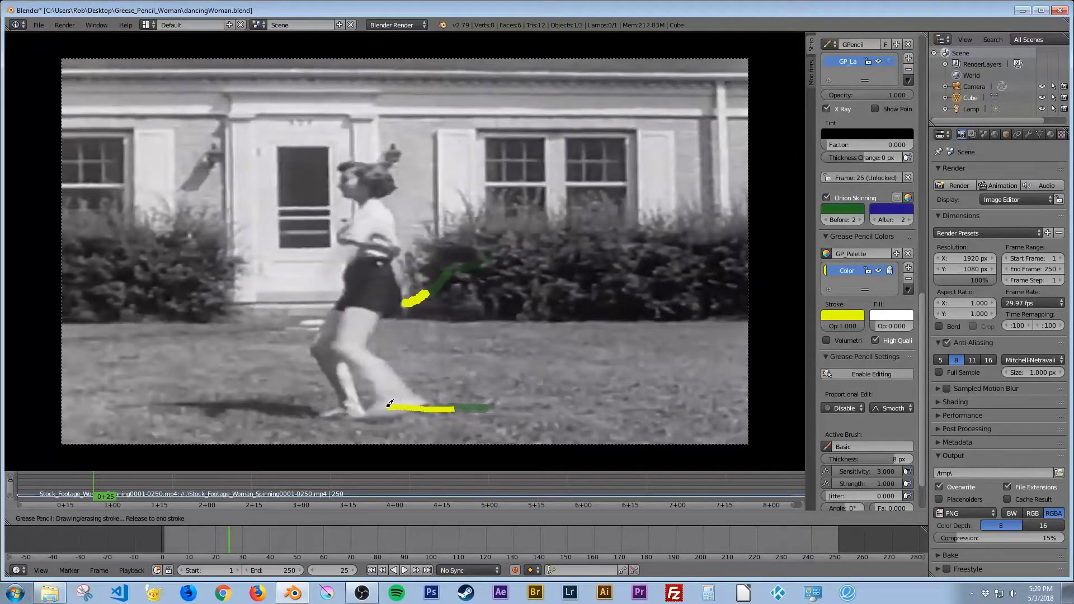
{"action": "key", "text": "Right"}
{"action": "key", "text": "Right"}
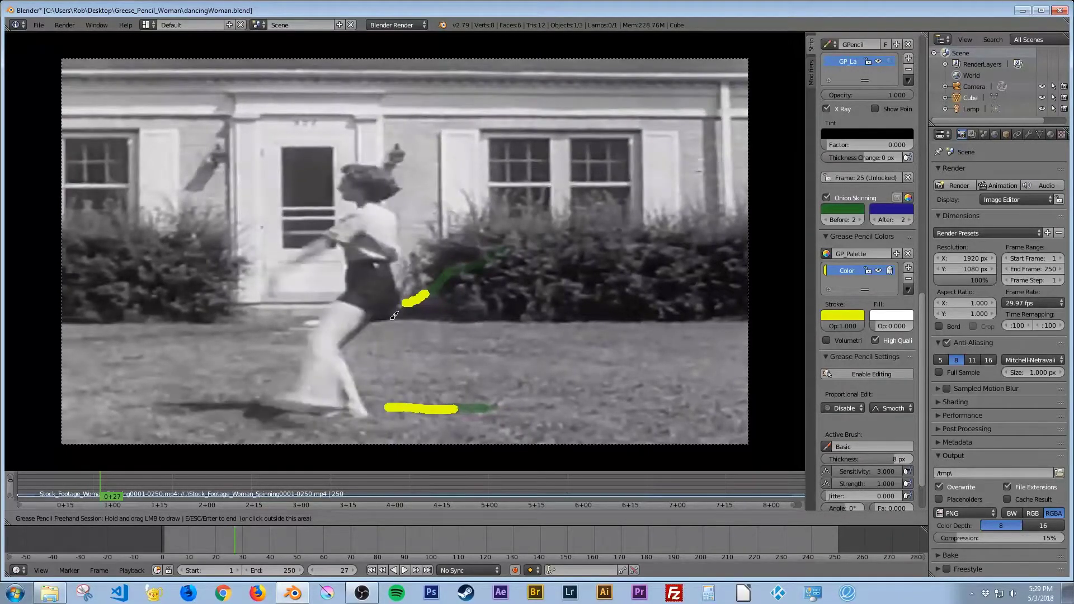
{"action": "left_click_drag", "start_coordinate": [411, 303], "coordinate": [270, 281]}
{"action": "left_click_drag", "start_coordinate": [399, 410], "coordinate": [302, 399]}
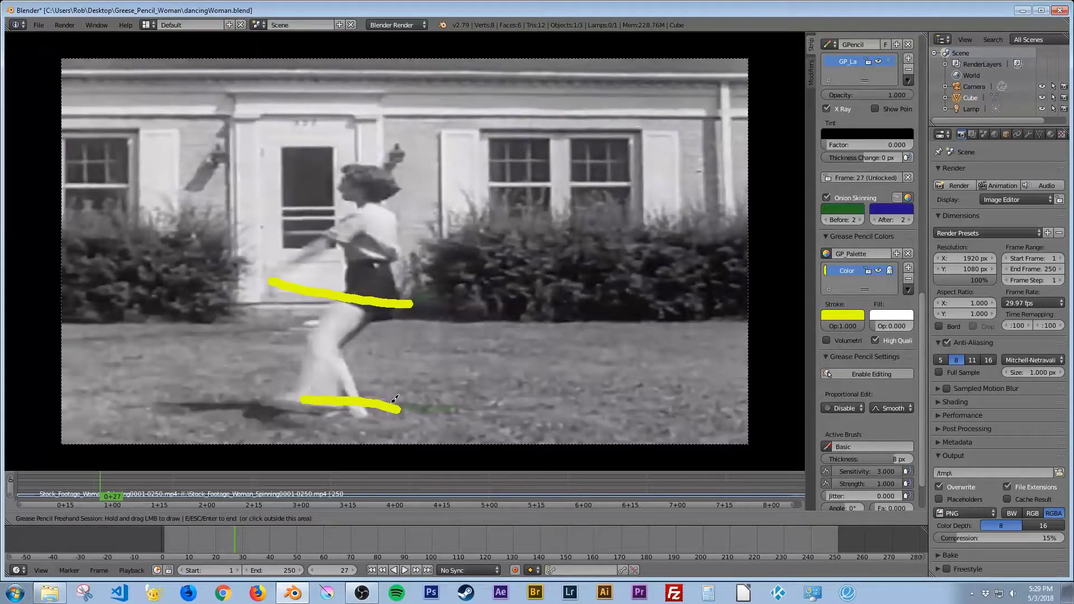
Draw hand and foot strokes on frames 28 and 29, following the raised arm and the leg kicking out behind her.
{"action": "key", "text": "Right"}
{"action": "left_click_drag", "start_coordinate": [273, 279], "coordinate": [251, 259]}
{"action": "mouse_move", "coordinate": [302, 400]}
{"action": "left_mouse_down"}
{"action": "mouse_move", "coordinate": [221, 376]}
{"action": "mouse_move", "coordinate": [169, 326]}
{"action": "left_mouse_up"}
{"action": "key", "text": "Right"}
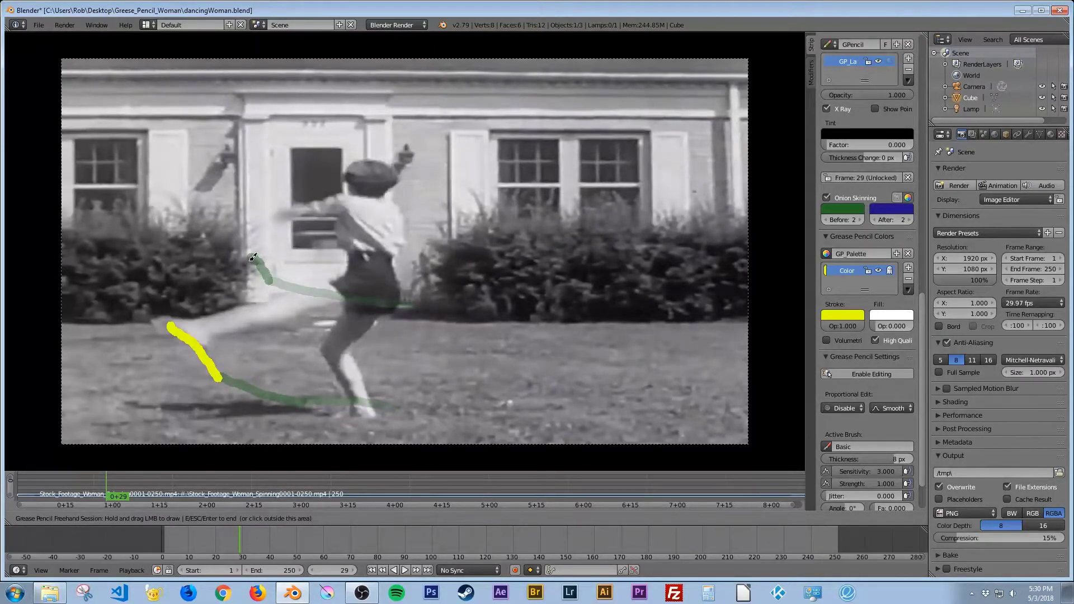
{"action": "mouse_move", "coordinate": [256, 257]}
{"action": "left_mouse_down"}
{"action": "mouse_move", "coordinate": [263, 221]}
{"action": "mouse_move", "coordinate": [278, 214]}
{"action": "left_mouse_up"}
Draw foot and hand strokes on frames 30 and 32, following the lifted foot and the arm above the head.
{"action": "key", "text": "Right"}
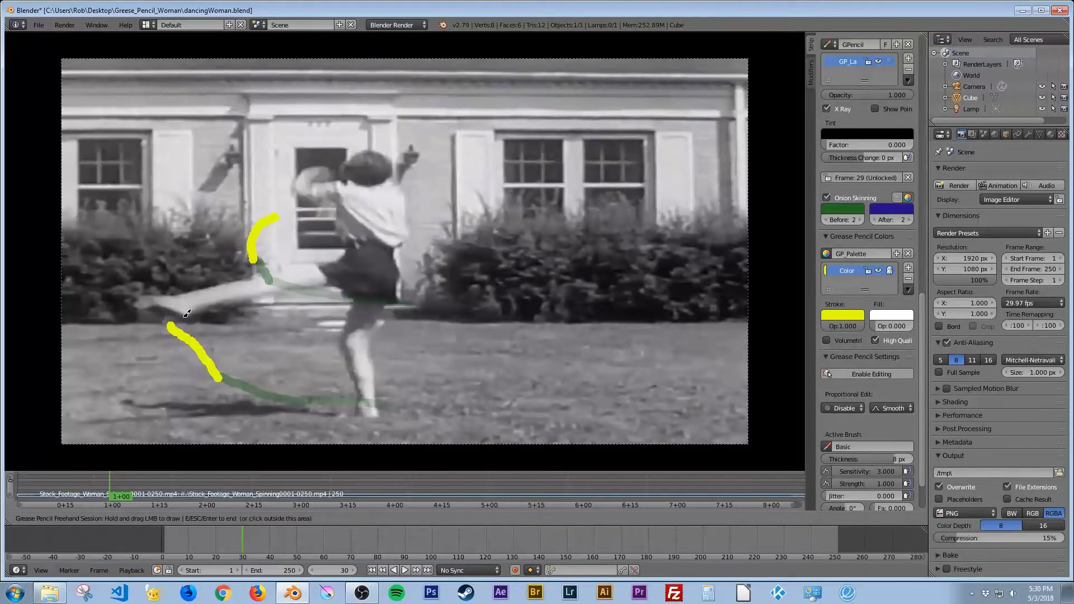
{"action": "left_click_drag", "start_coordinate": [171, 327], "coordinate": [142, 295]}
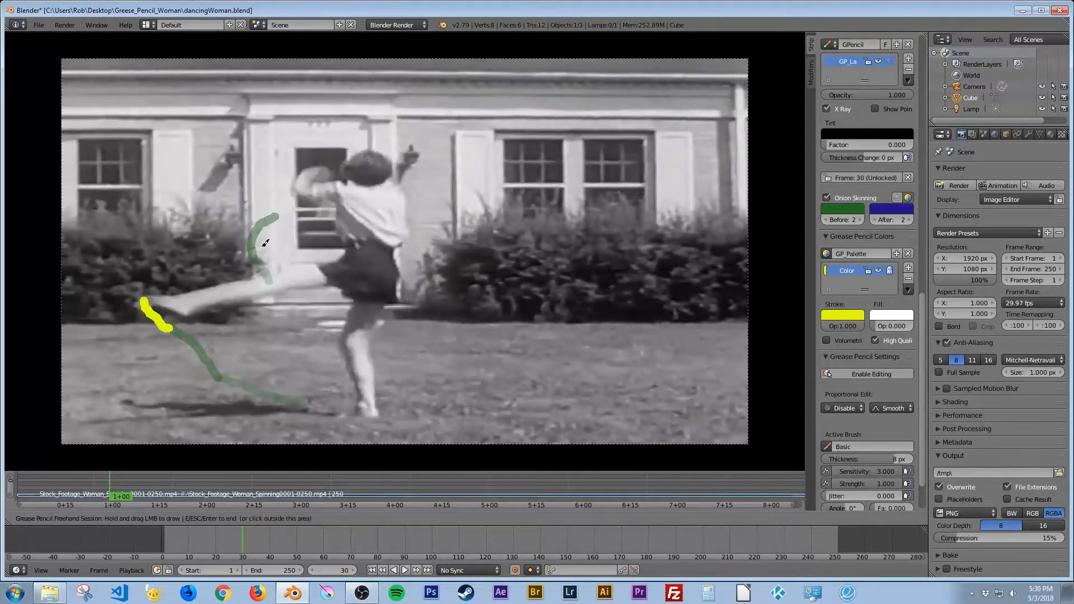
{"action": "mouse_move", "coordinate": [275, 216]}
{"action": "left_mouse_down"}
{"action": "mouse_move", "coordinate": [297, 173]}
{"action": "mouse_move", "coordinate": [343, 136]}
{"action": "left_mouse_up"}
{"action": "key", "text": "Right"}
{"action": "key", "text": "Right"}
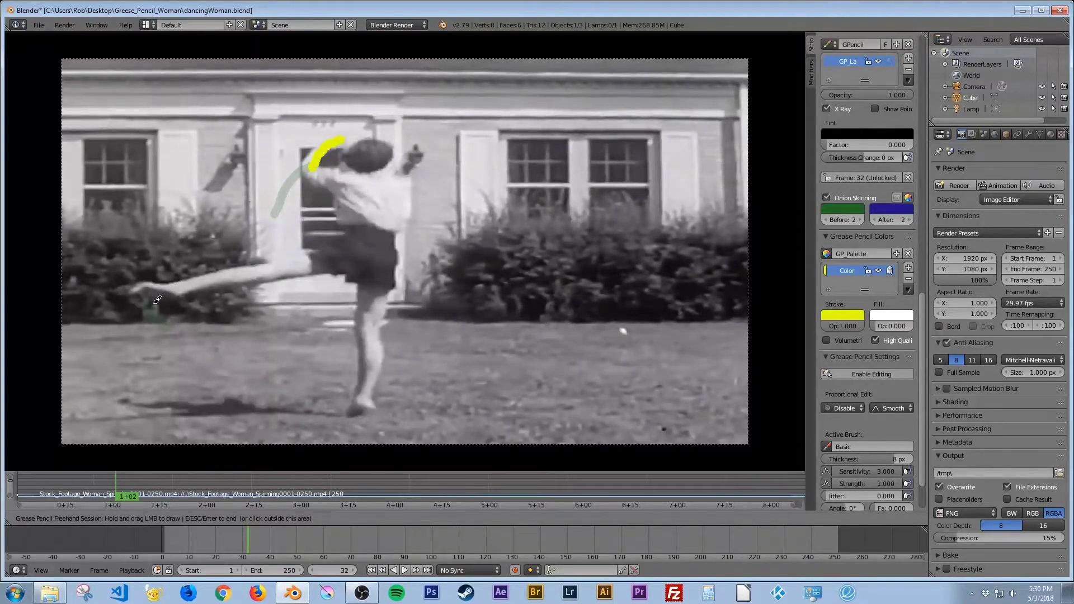
{"action": "left_click_drag", "start_coordinate": [147, 303], "coordinate": [139, 285]}
Draw a short upward hand stroke and a small foot stroke turning back downward on frame 33.
{"action": "key", "text": "Right"}
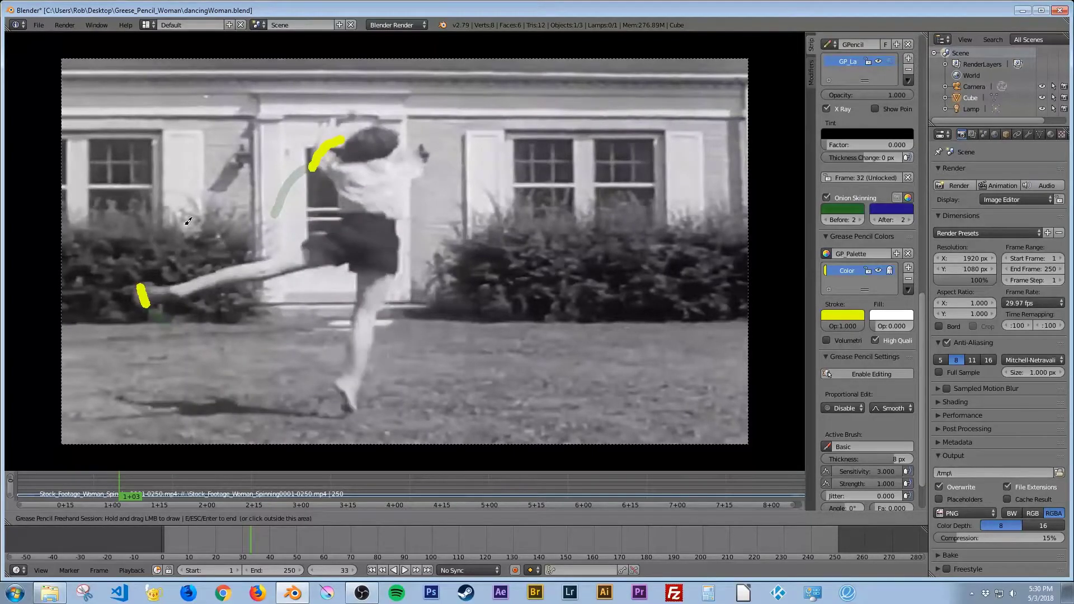
{"action": "left_click_drag", "start_coordinate": [340, 137], "coordinate": [347, 116]}
{"action": "left_click_drag", "start_coordinate": [137, 287], "coordinate": [151, 298]}
End the drawing session, play the animation, and scrub and step through frames 31 to 36 to review the trails.
{"action": "key", "text": "Right"}
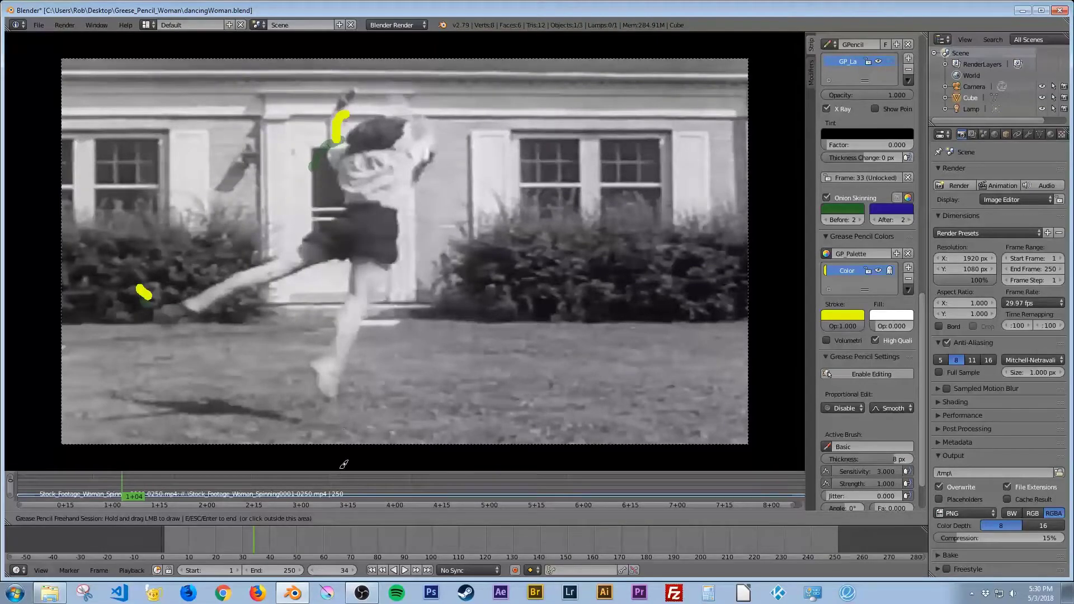
{"action": "left_click", "coordinate": [282, 530]}
{"action": "key", "text": "alt+a"}
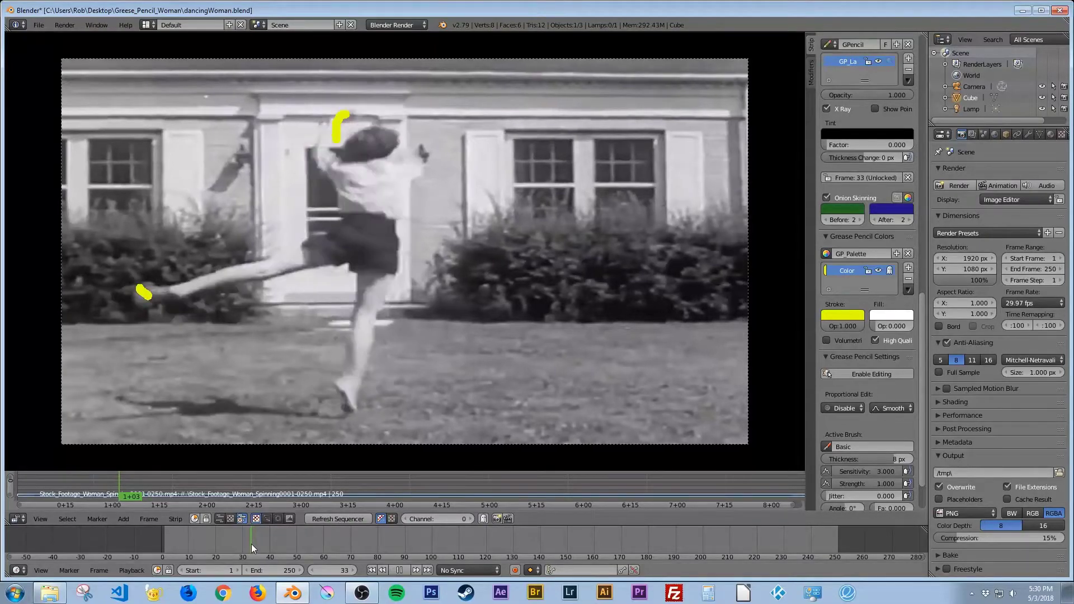
{"action": "mouse_move", "coordinate": [289, 543]}
{"action": "left_mouse_down"}
{"action": "mouse_move", "coordinate": [163, 537]}
{"action": "mouse_move", "coordinate": [243, 529]}
{"action": "mouse_move", "coordinate": [257, 557]}
{"action": "left_mouse_up"}
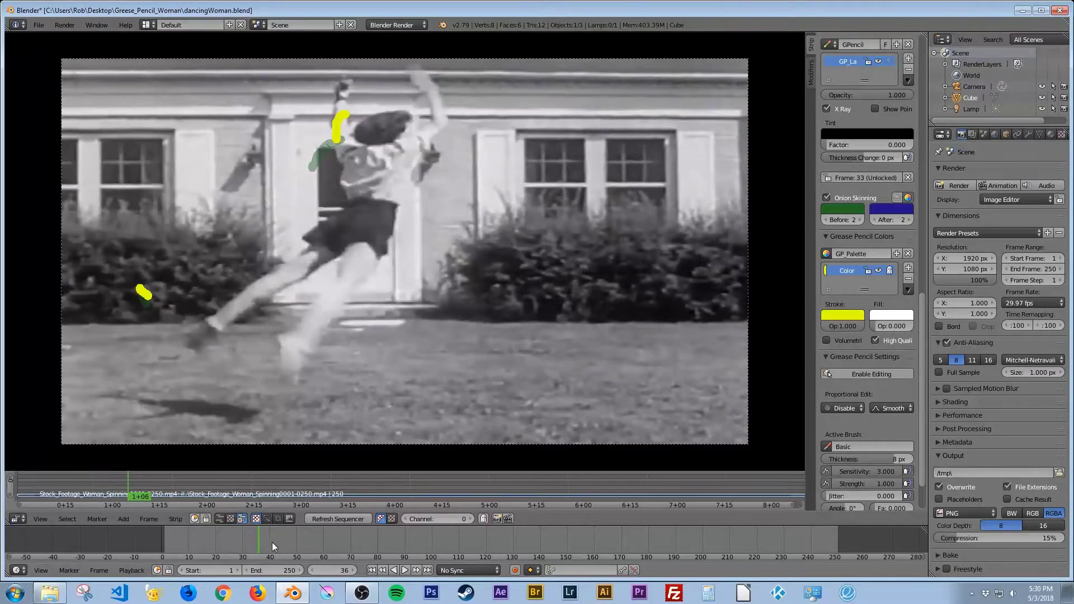
{"action": "key", "text": "Left"}
{"action": "key", "text": "Left"}
{"action": "key", "text": "Left"}
{"action": "key", "text": "Left"}
{"action": "key", "text": "Left"}
{"action": "key", "text": "Right"}
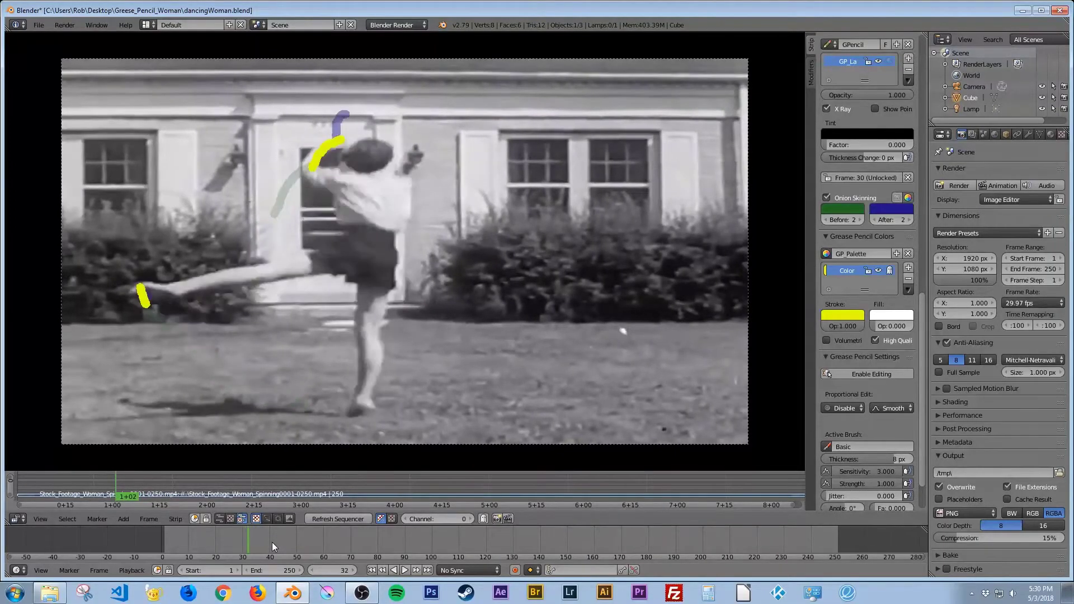
{"action": "key", "text": "Right"}
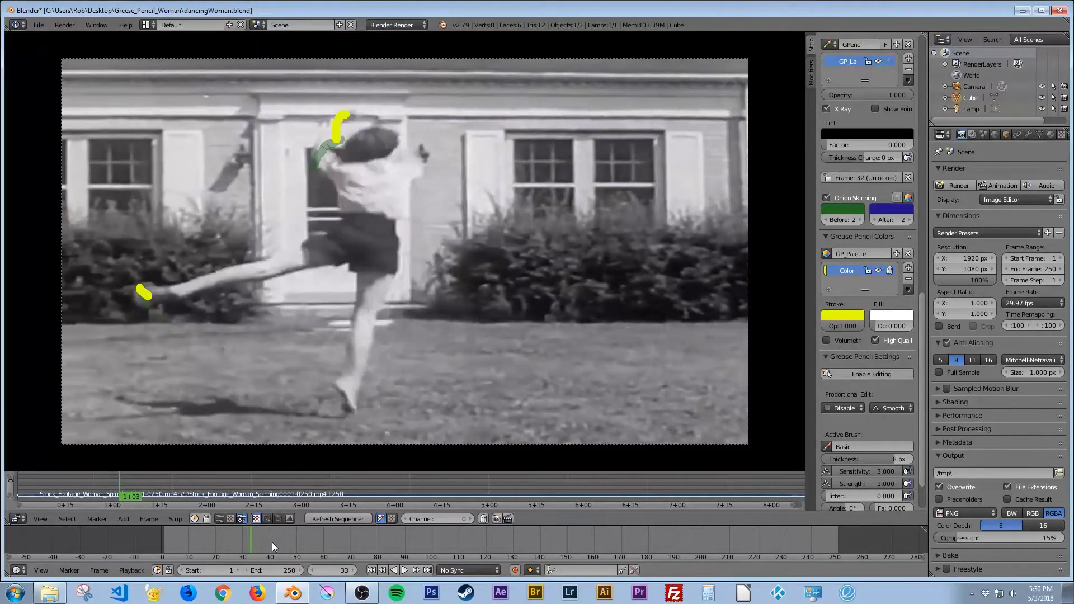
Mark the lower foot with a yellow dot on frame 34 and trace its swing stroke by stroke up to frame 44.
{"action": "key", "text": "Right"}
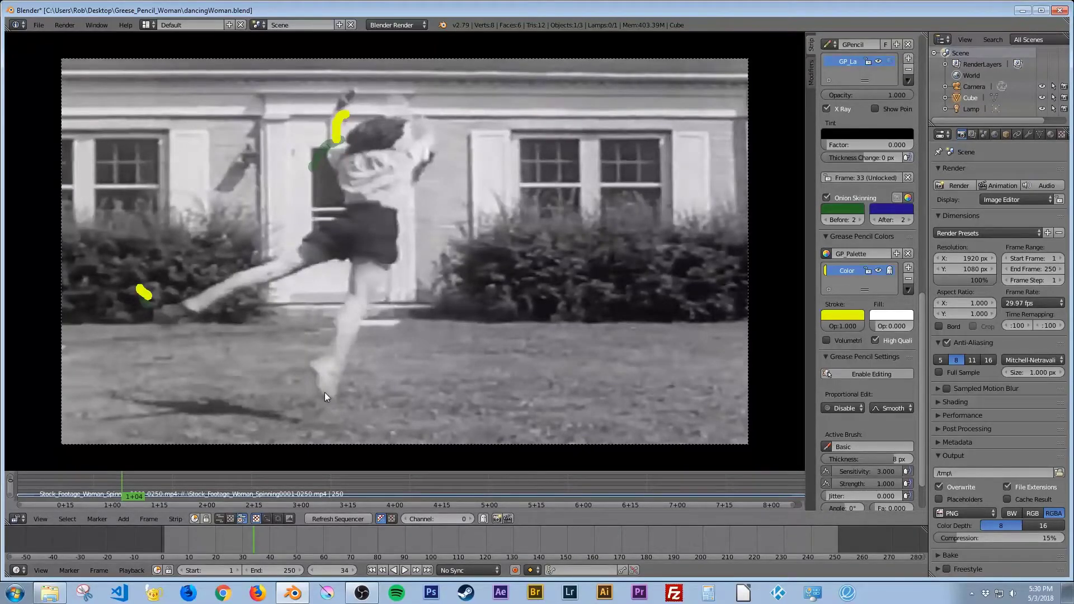
{"action": "left_click_drag", "start_coordinate": [323, 395], "coordinate": [326, 394]}
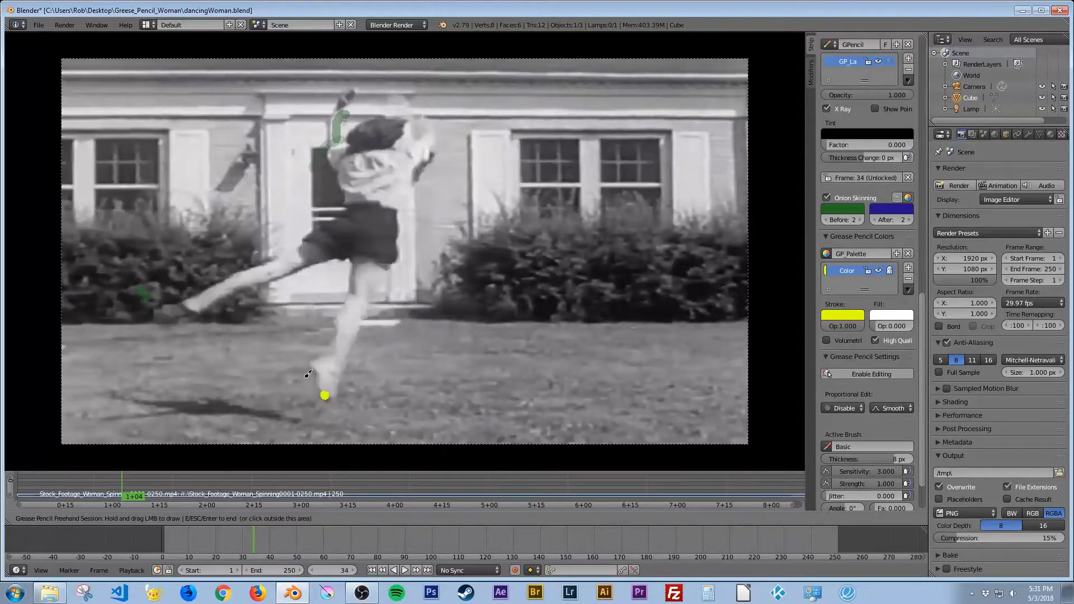
{"action": "key", "text": "Right"}
{"action": "mouse_move", "coordinate": [324, 394]}
{"action": "left_mouse_down"}
{"action": "mouse_move", "coordinate": [240, 344]}
{"action": "mouse_move", "coordinate": [150, 214]}
{"action": "mouse_move", "coordinate": [159, 265]}
{"action": "left_mouse_up"}
{"action": "key", "text": "Right"}
{"action": "key", "text": "Right"}
{"action": "key", "text": "Right"}
{"action": "key", "text": "Right"}
{"action": "key", "text": "Right"}
{"action": "key", "text": "Right"}
{"action": "key", "text": "Right"}
{"action": "key", "text": "Right"}
{"action": "key", "text": "Right"}
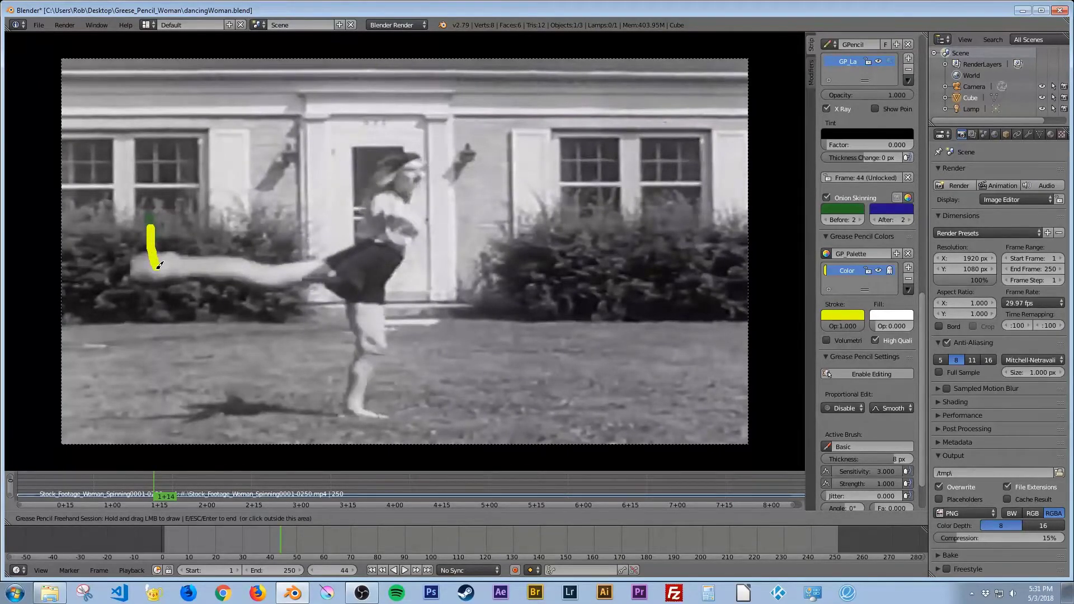
Undo the frame 44 stroke, redraw it, continue the foot trail down to the ground through frame 49, and end the drawing session.
{"action": "key", "text": "ctrl+z"}
{"action": "mouse_move", "coordinate": [148, 230]}
{"action": "left_mouse_down"}
{"action": "mouse_move", "coordinate": [141, 314]}
{"action": "mouse_move", "coordinate": [180, 381]}
{"action": "mouse_move", "coordinate": [223, 403]}
{"action": "left_mouse_up"}
{"action": "key", "text": "Right"}
{"action": "key", "text": "Right"}
{"action": "key", "text": "Right"}
{"action": "key", "text": "Right"}
{"action": "key", "text": "Right"}
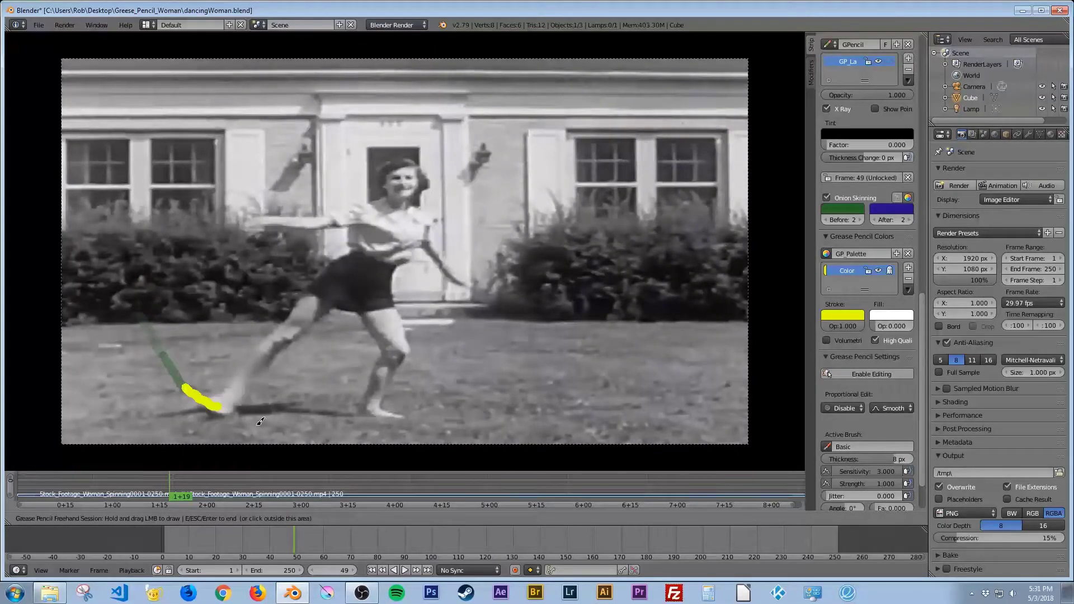
{"action": "left_click", "coordinate": [306, 544]}
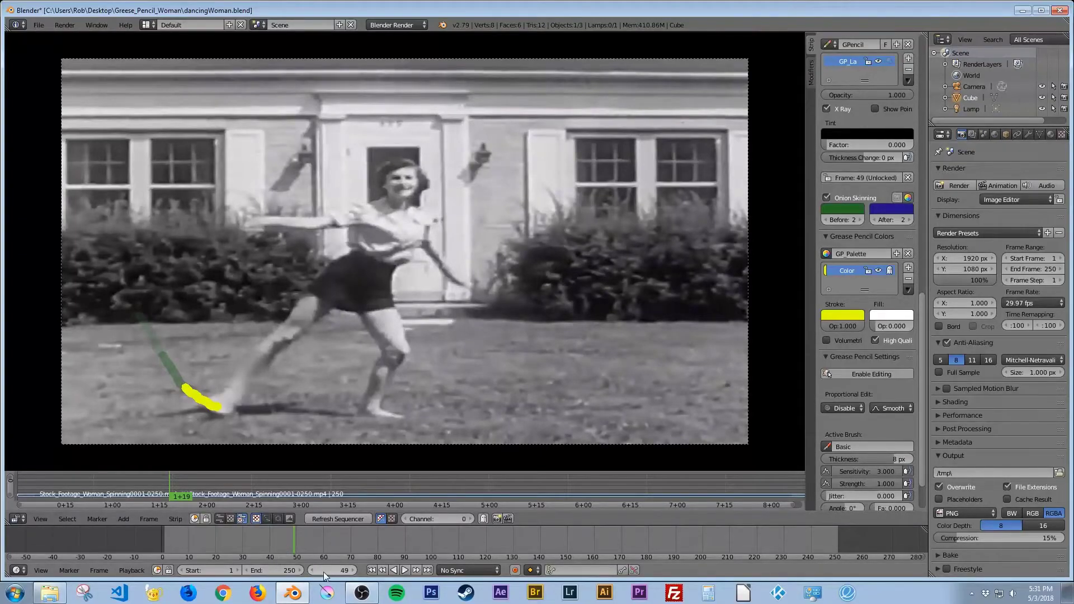
Set the scene's end frame to 50 and play the animation to review the hand and foot trails.
{"action": "left_click", "coordinate": [1024, 269]}
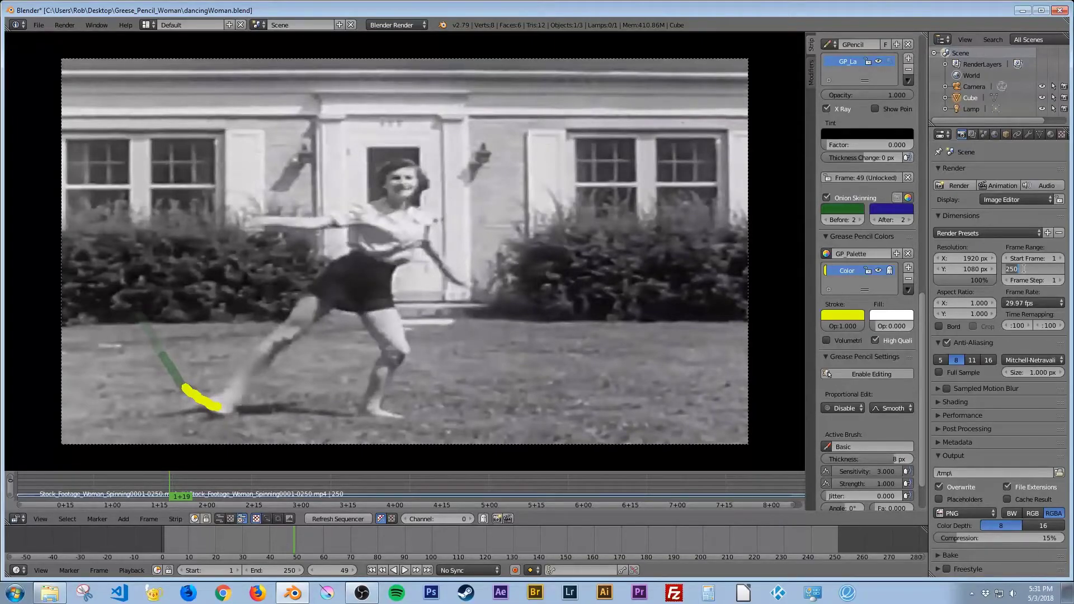
{"action": "type", "text": "50"}
{"action": "key", "text": "Return"}
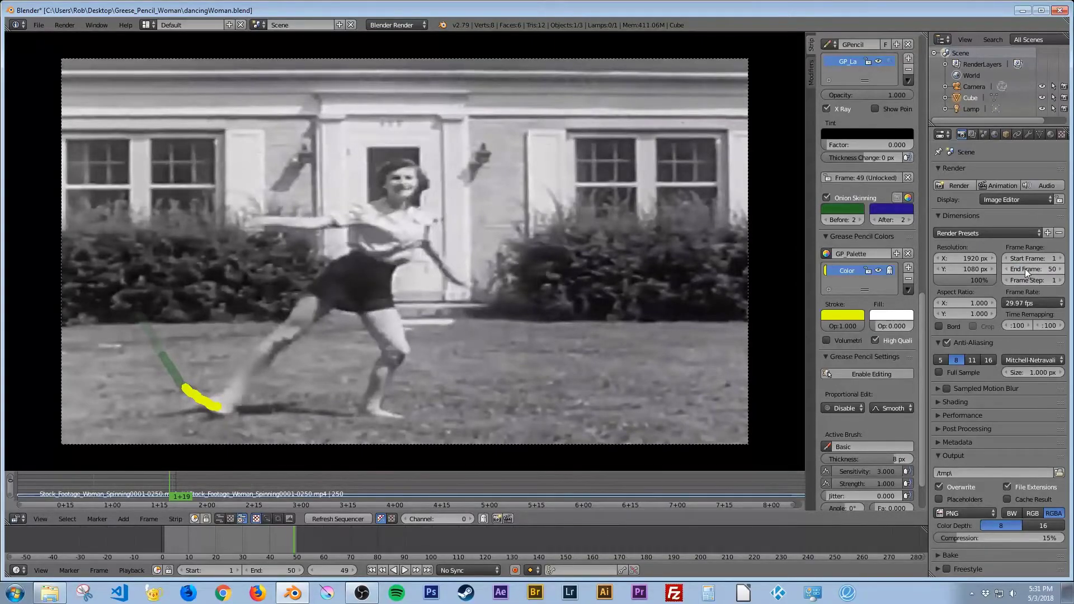
{"action": "left_click", "coordinate": [401, 571]}
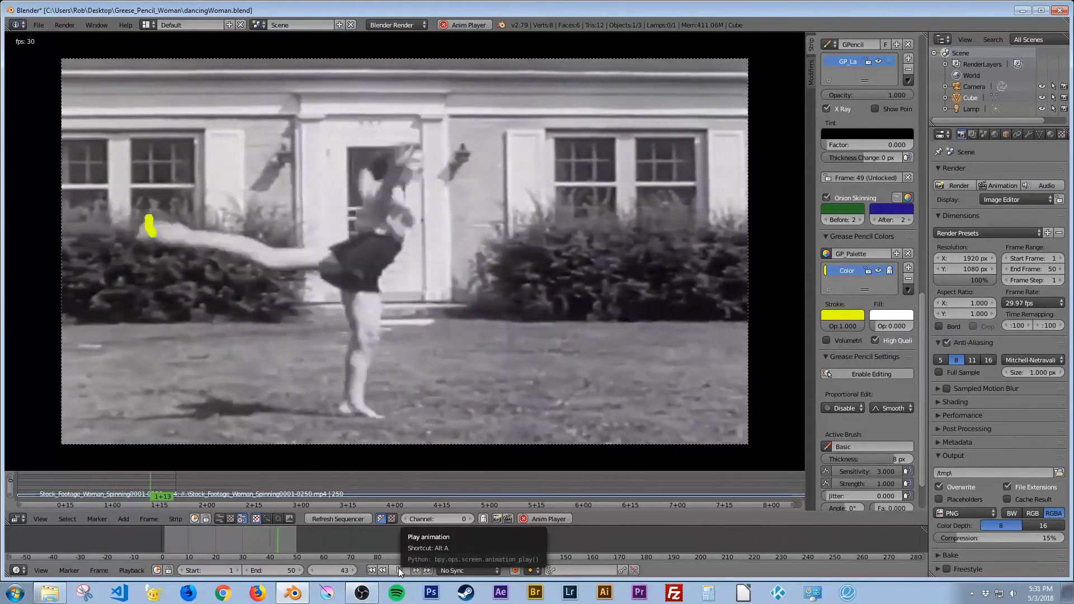
{"action": "left_click", "coordinate": [401, 570]}
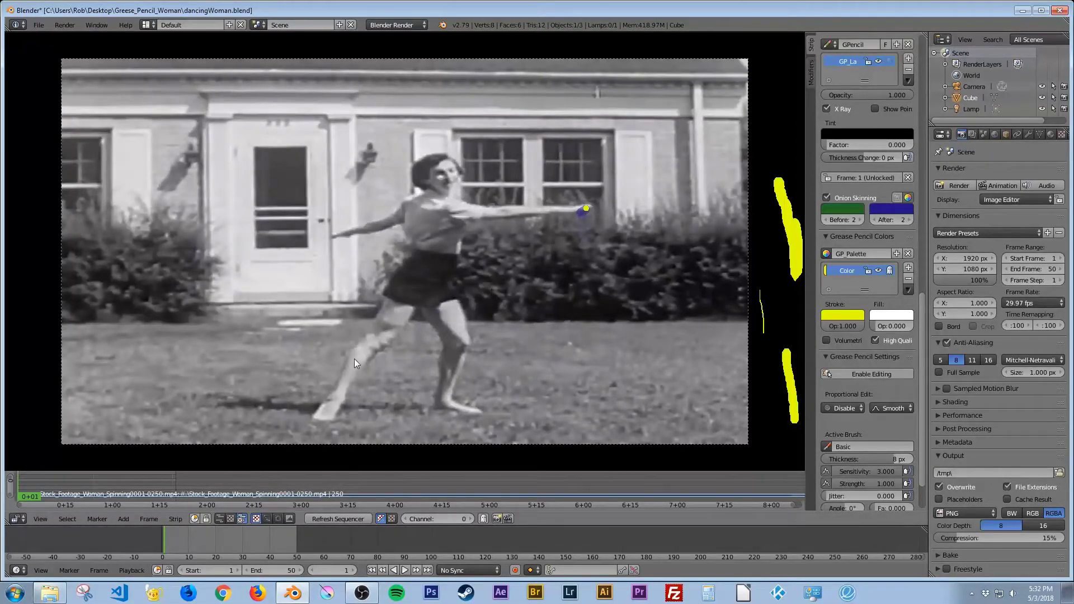
Scrub through the timeline and play back the drawn animation, stopping at frame 65.
{"action": "left_click_drag", "start_coordinate": [174, 546], "coordinate": [419, 531]}
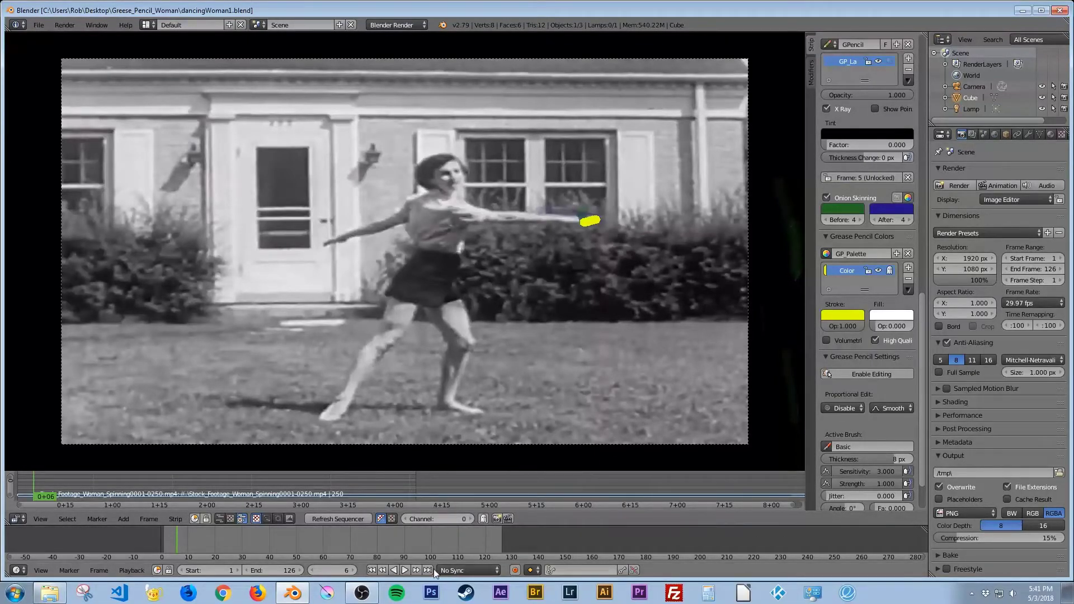
{"action": "left_click", "coordinate": [404, 570]}
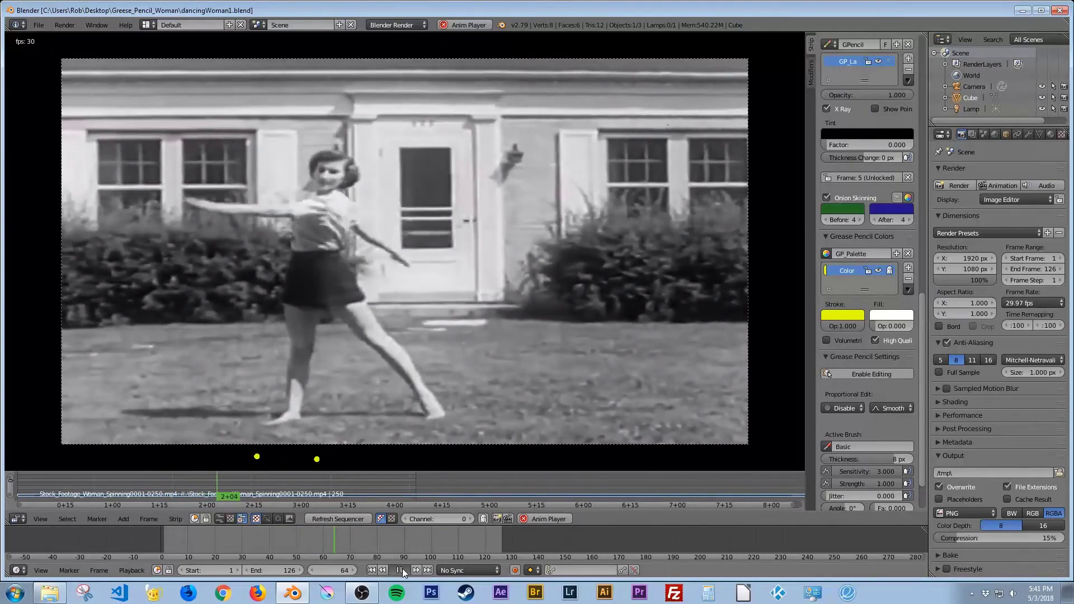
{"action": "left_click", "coordinate": [401, 570]}
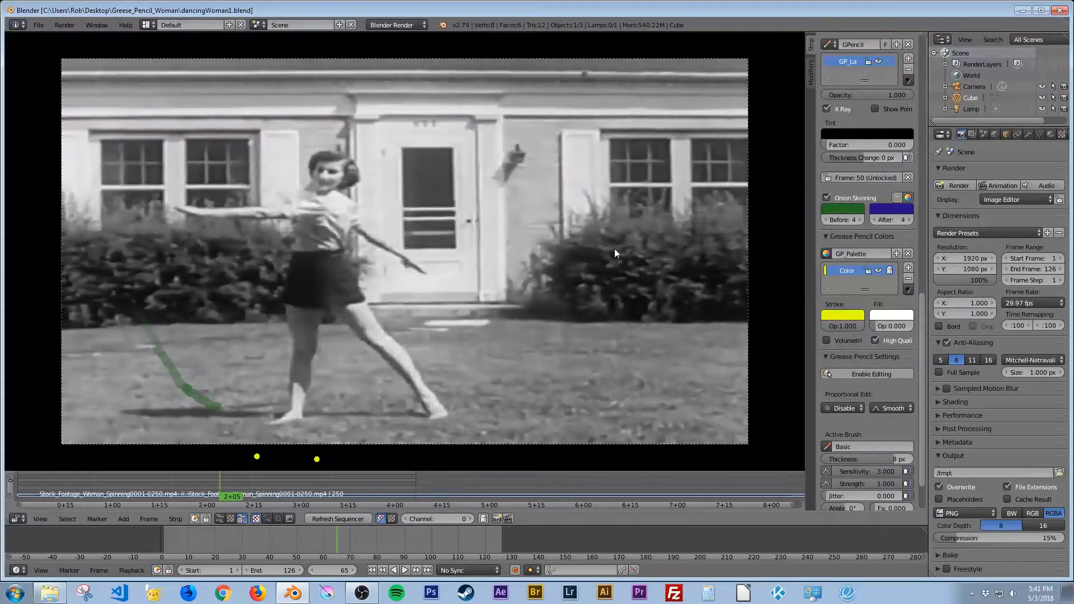
Turn off onion skinning for the Grease Pencil layer and set the render output to a file named dancer on the Desktop.
{"action": "left_click", "coordinate": [827, 198]}
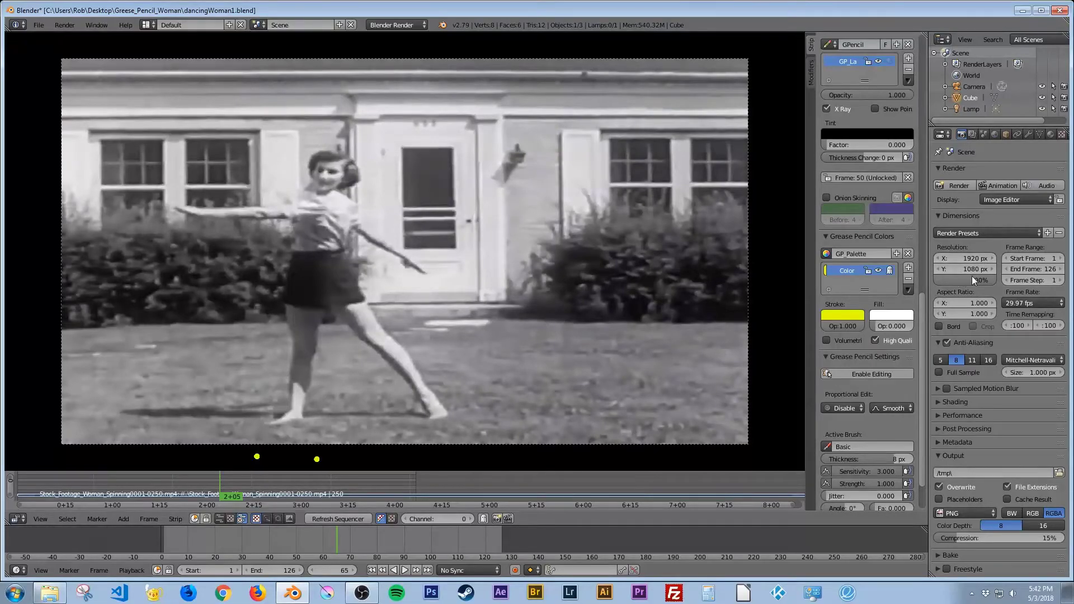
{"action": "left_click", "coordinate": [1058, 473]}
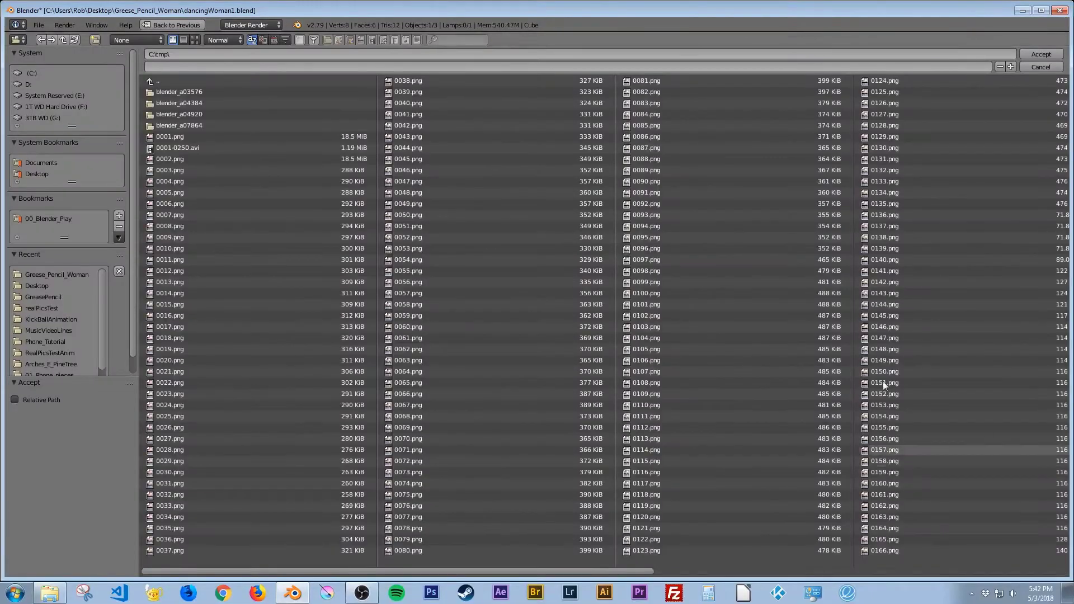
{"action": "left_click", "coordinate": [25, 175]}
{"action": "left_click", "coordinate": [192, 64]}
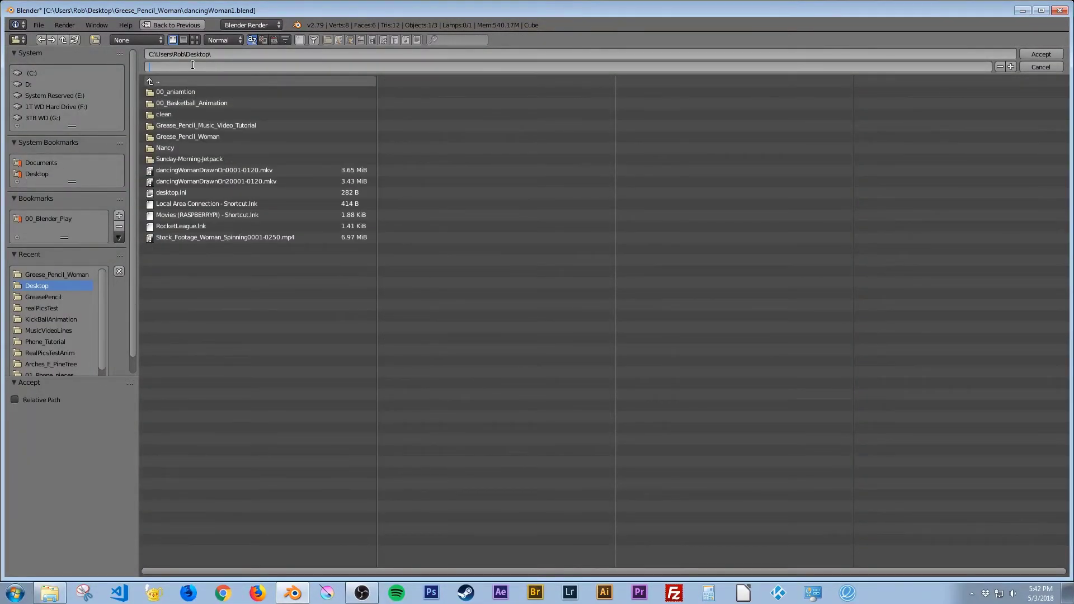
{"action": "key", "text": "Return"}
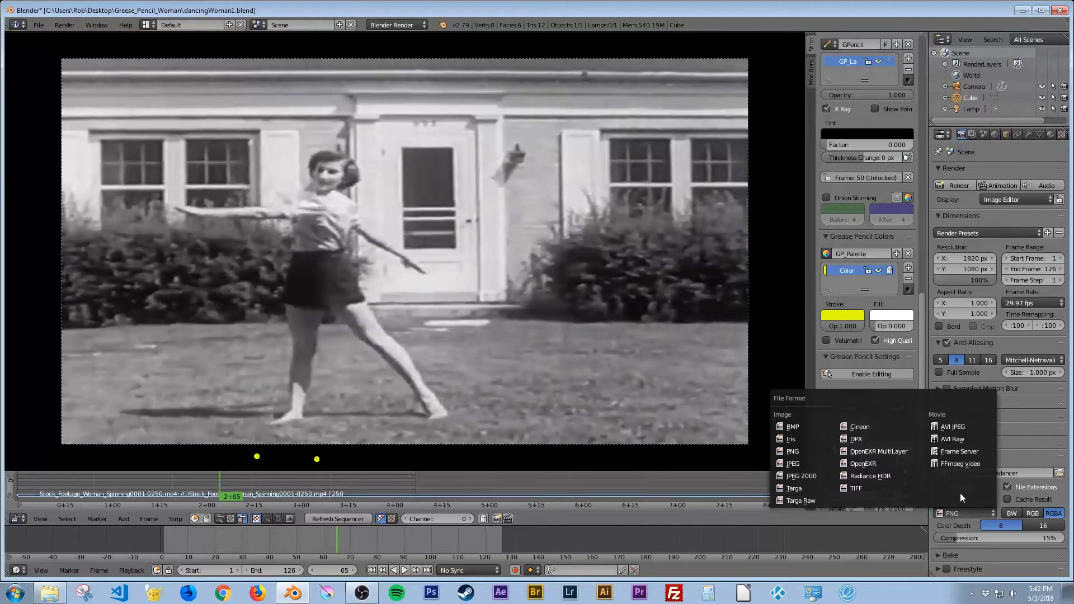
Set the output format to FFmpeg video and apply the h264 in MP4 encoding preset.
{"action": "left_click", "coordinate": [965, 464]}
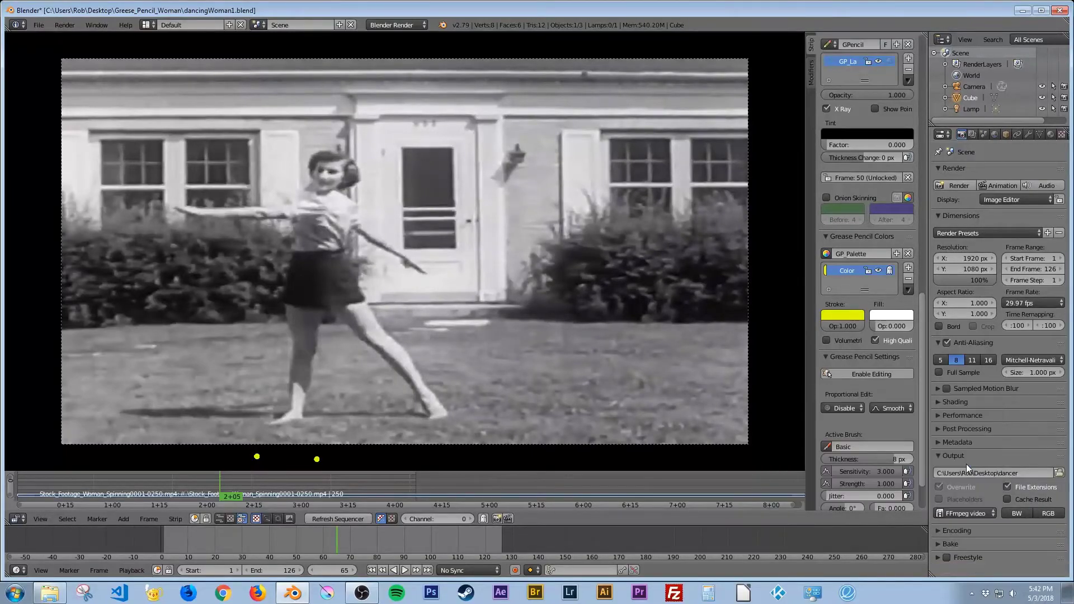
{"action": "left_click", "coordinate": [959, 529]}
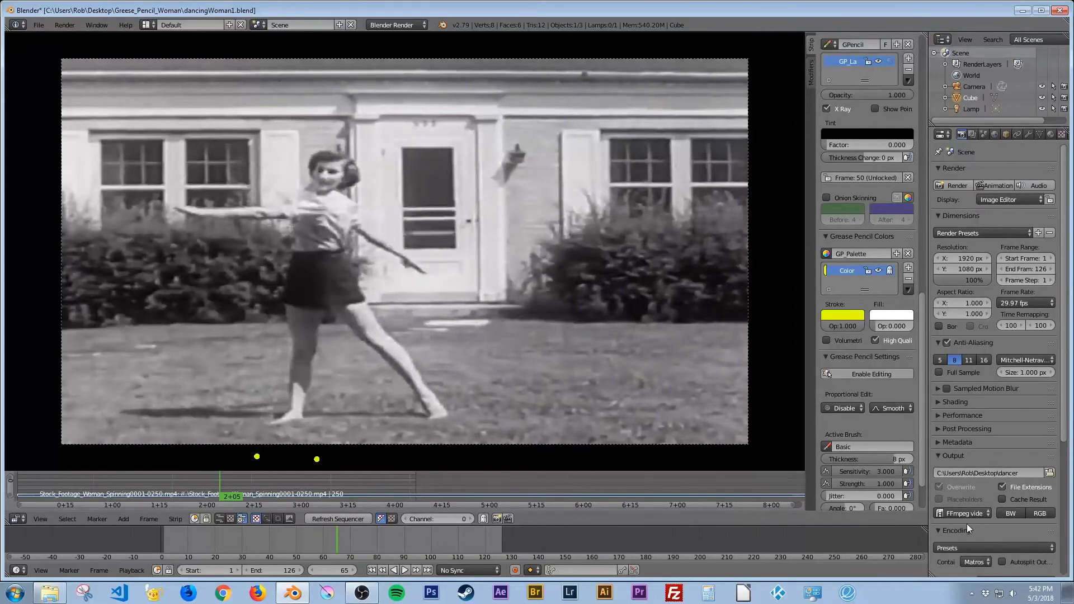
{"action": "scroll", "coordinate": [966, 524], "scroll_direction": "down", "scroll_amount": 2}
{"action": "scroll", "coordinate": [959, 502], "scroll_direction": "down", "scroll_amount": 5}
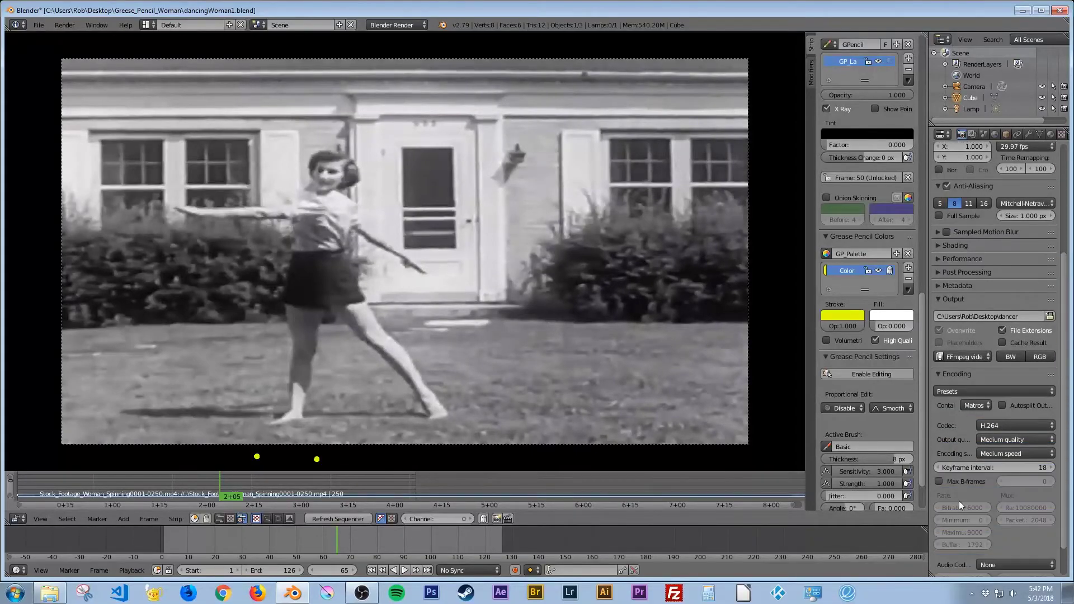
{"action": "left_click", "coordinate": [953, 390]}
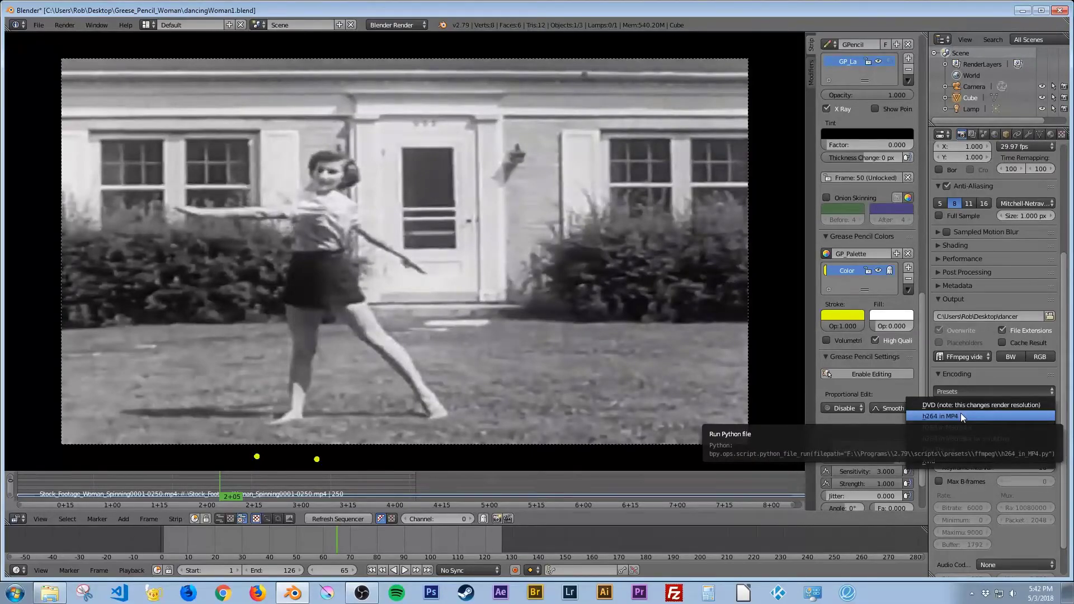
{"action": "left_click", "coordinate": [961, 414]}
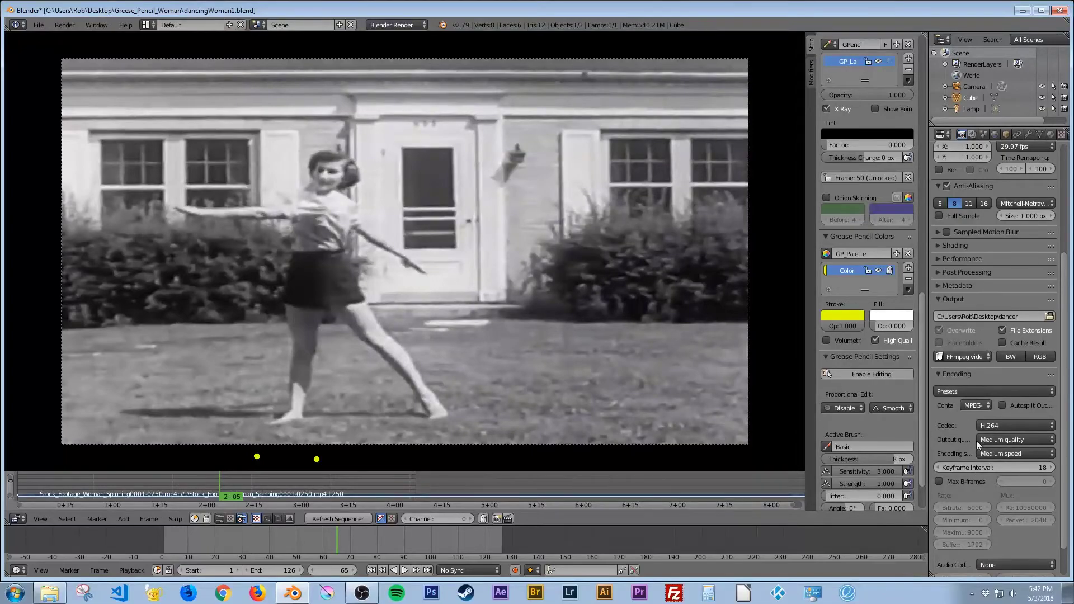
Render the sequencer preview as an OpenGL animation and play the resulting dancer0001-0126.mp4 from the desktop in VLC.
{"action": "scroll", "coordinate": [975, 437], "scroll_direction": "up", "scroll_amount": 6}
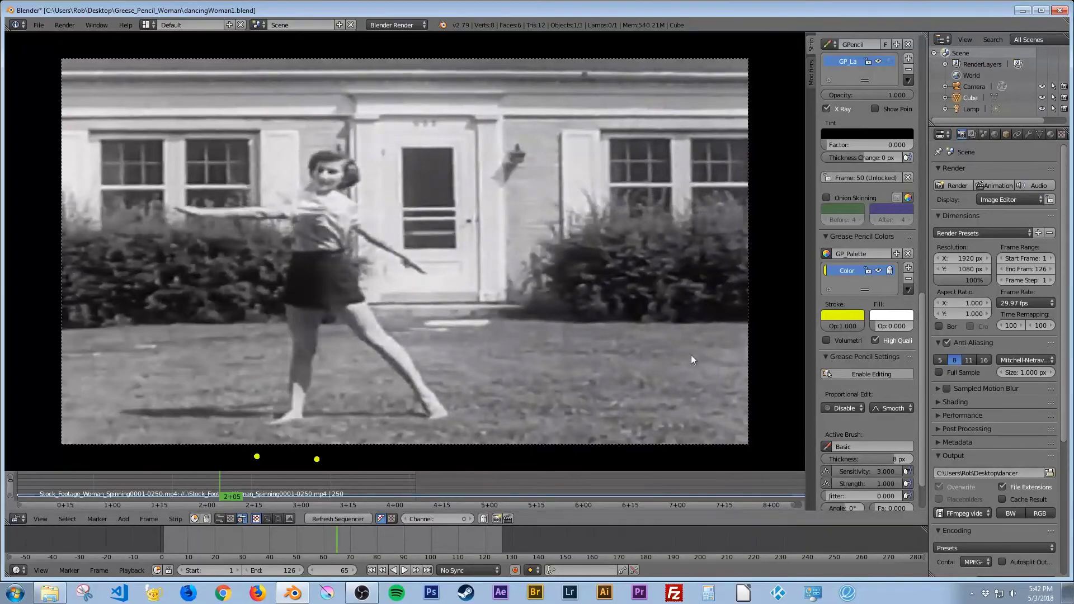
{"action": "left_click", "coordinate": [508, 518]}
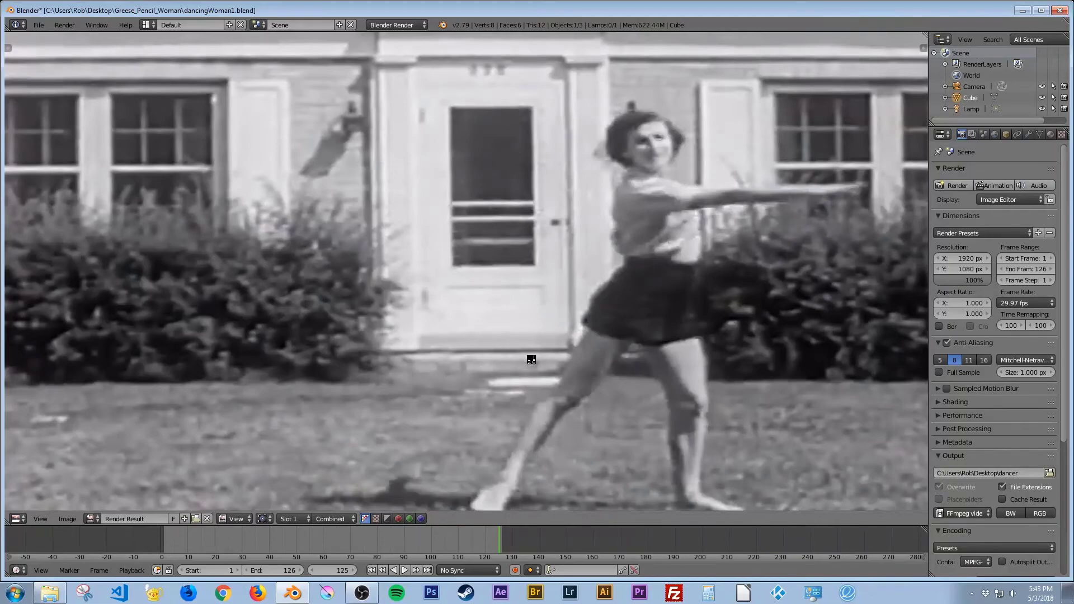
{"action": "left_click", "coordinate": [1022, 10]}
{"action": "left_click", "coordinate": [17, 141]}
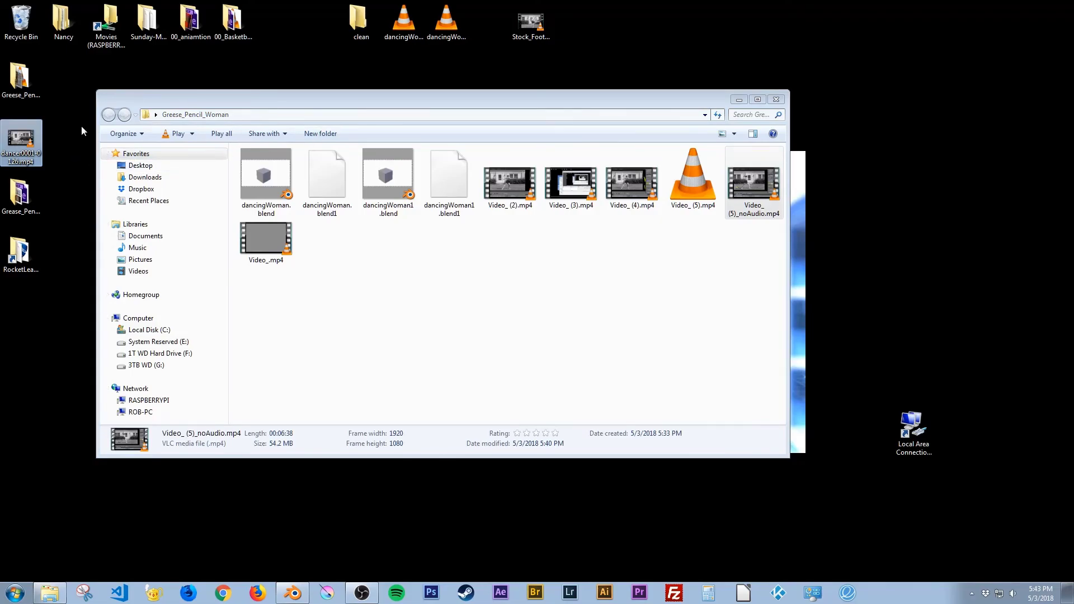
{"action": "double_click", "coordinate": [22, 140]}
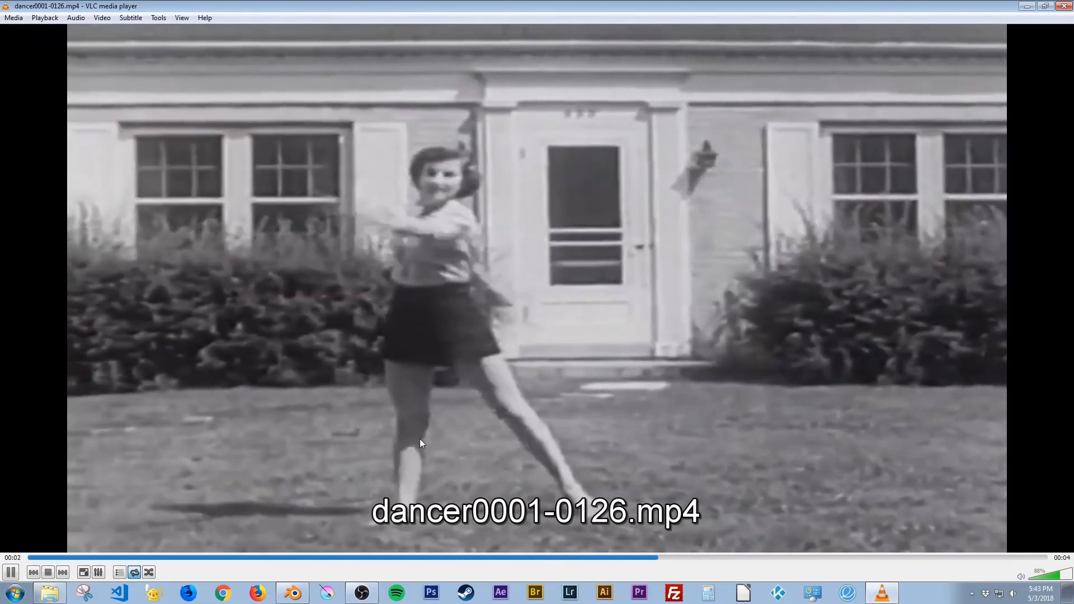
Switch back to Blender and change the render result view to the Video Sequence Editor.
{"action": "left_click", "coordinate": [300, 592]}
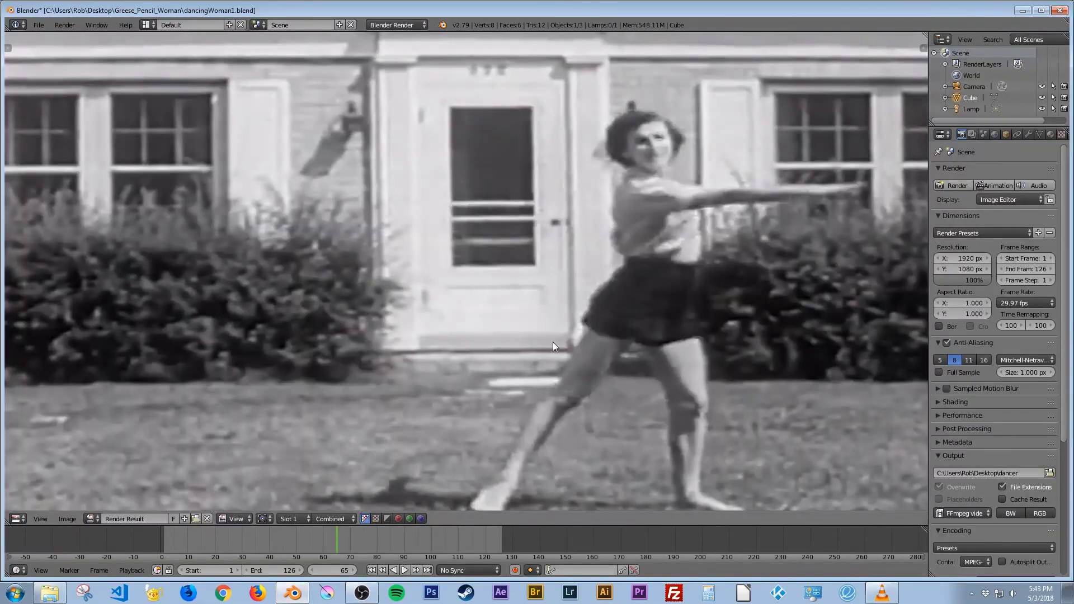
{"action": "scroll", "coordinate": [556, 344], "scroll_direction": "down", "scroll_amount": 2}
{"action": "key", "text": "shift+F8"}
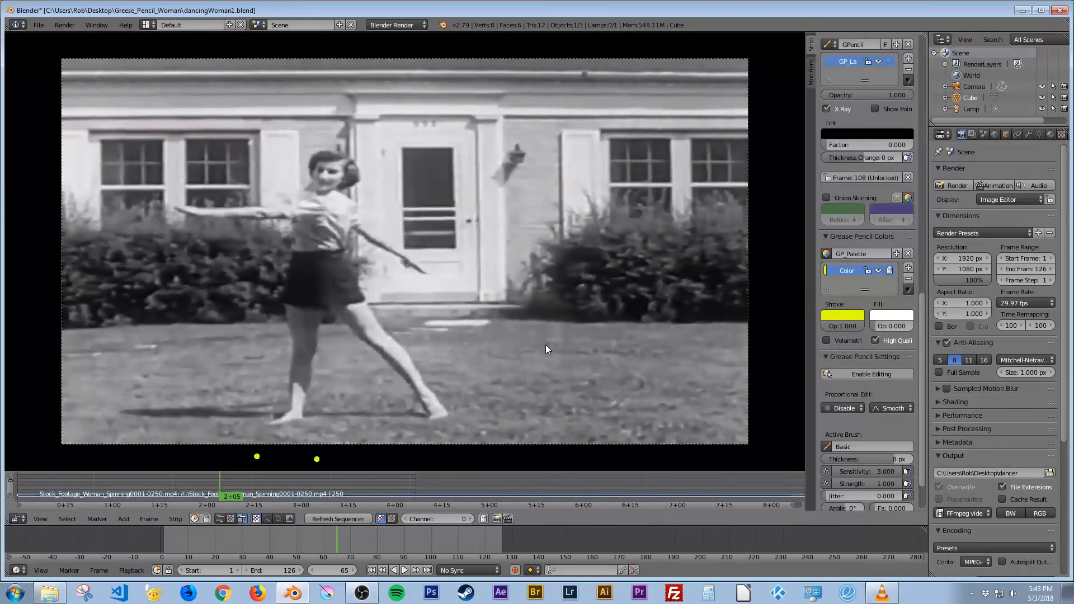